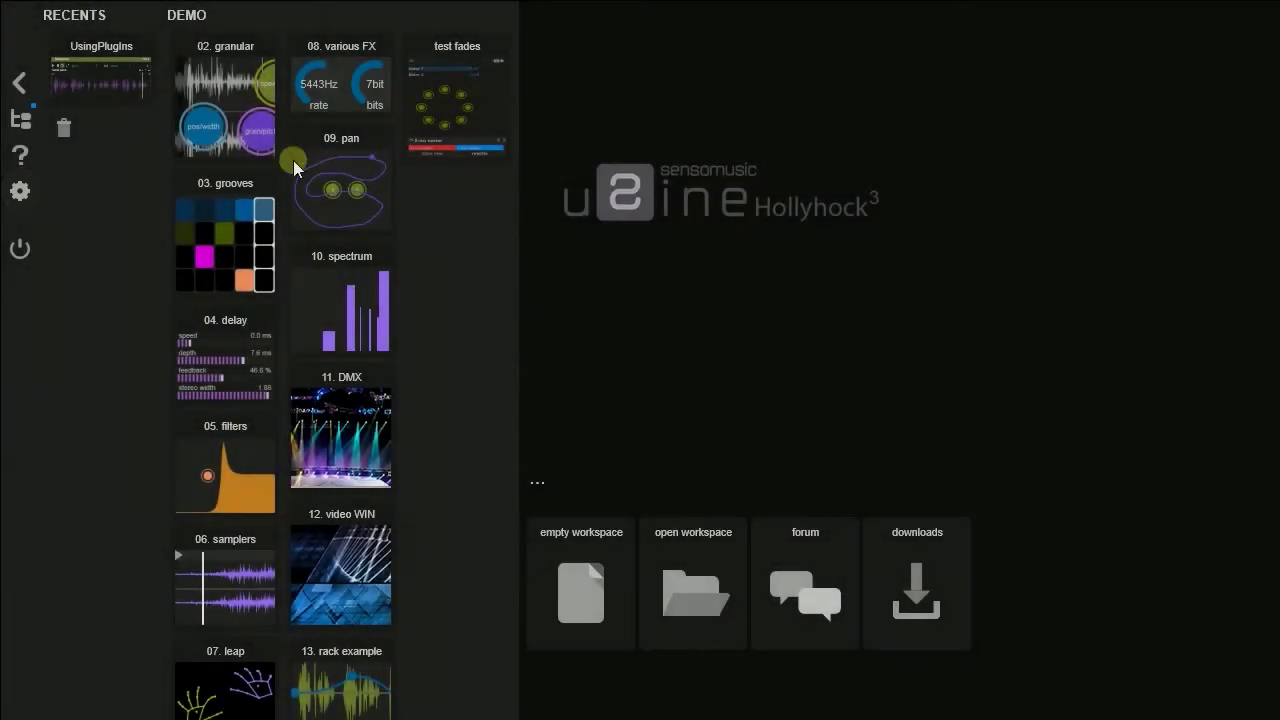
Leave the start screen and bring up the setup's plug-in folder settings
click(20, 80)
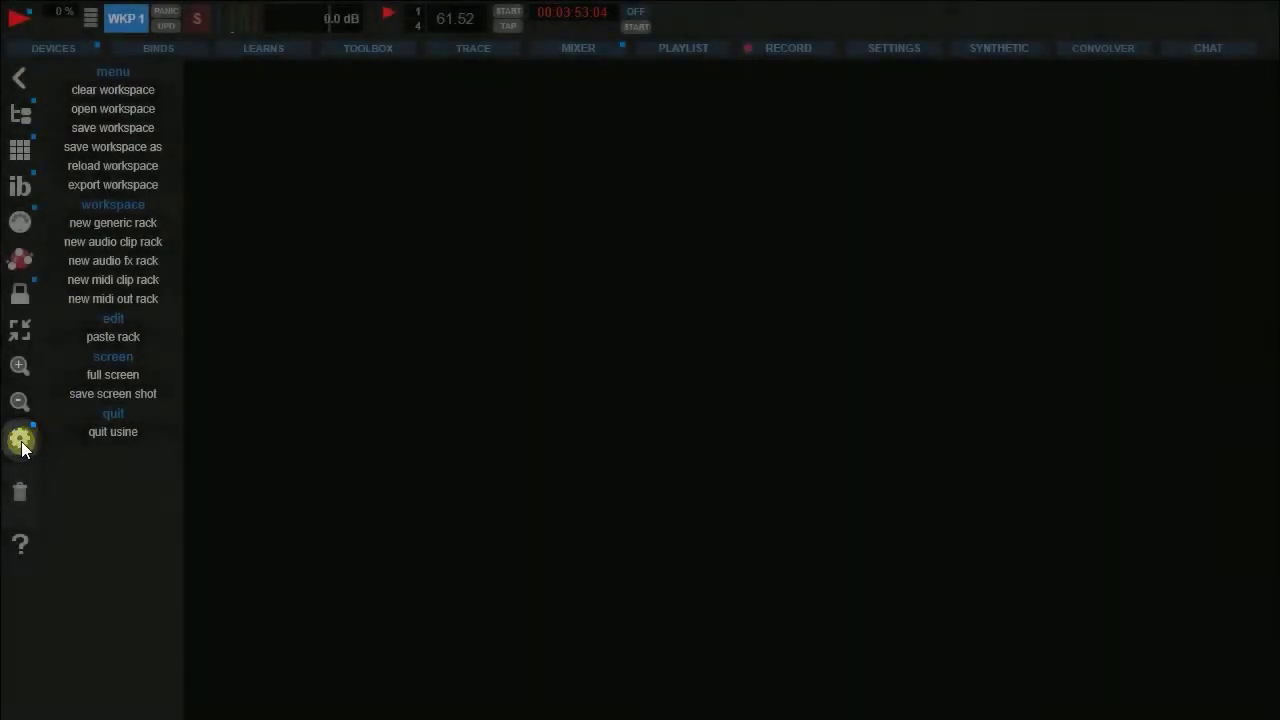
click(20, 437)
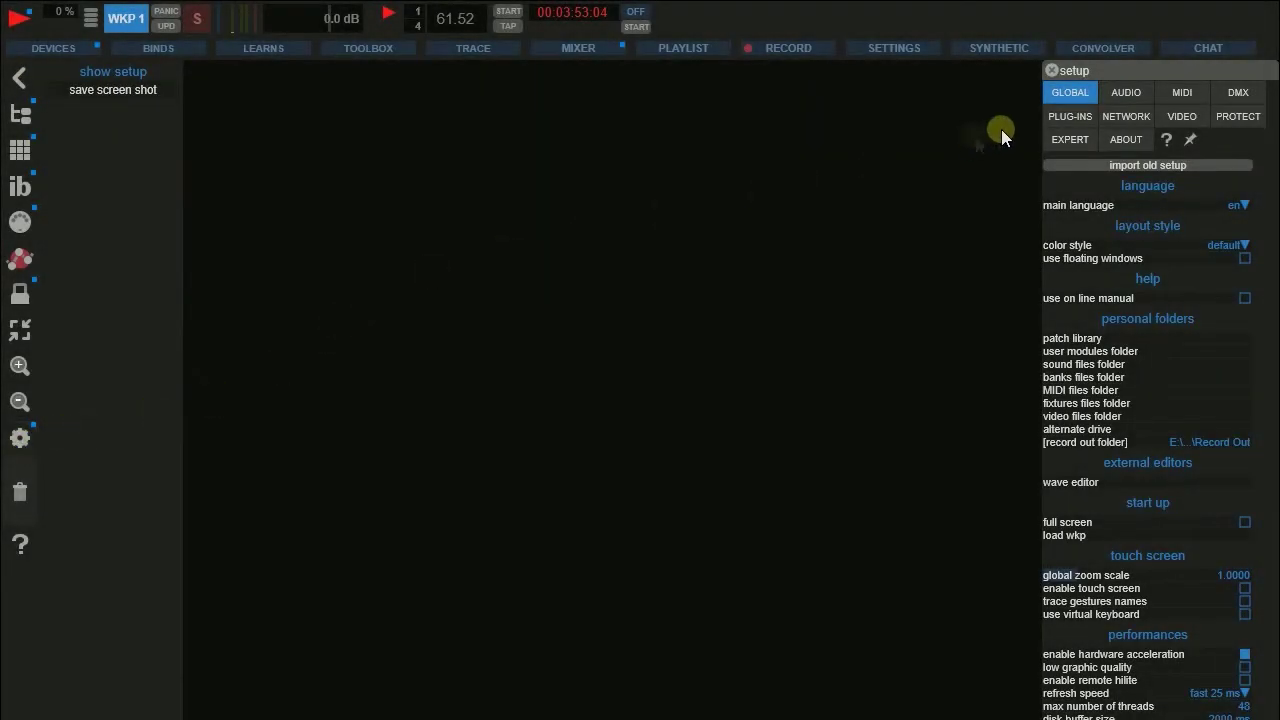
click(1075, 120)
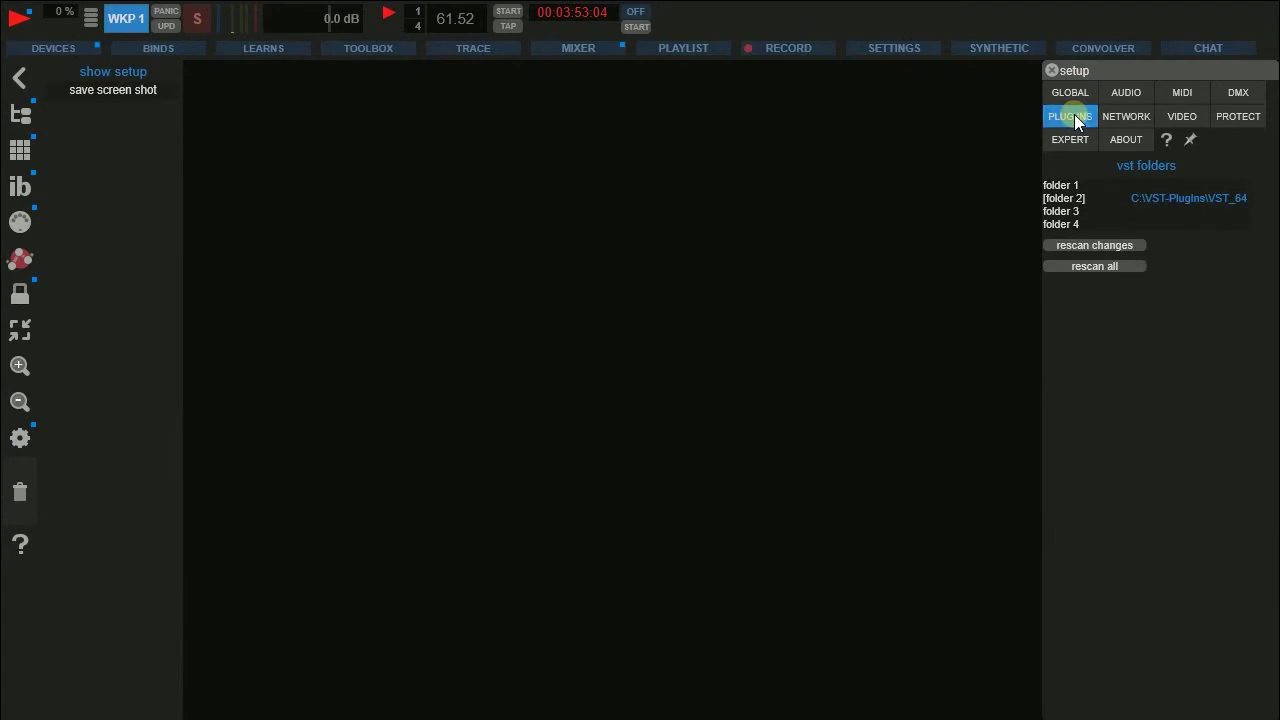
Browse C:\VST-PlugIns for VST folder 1, cancel unchanged, and start a rescan for changes
click(1149, 184)
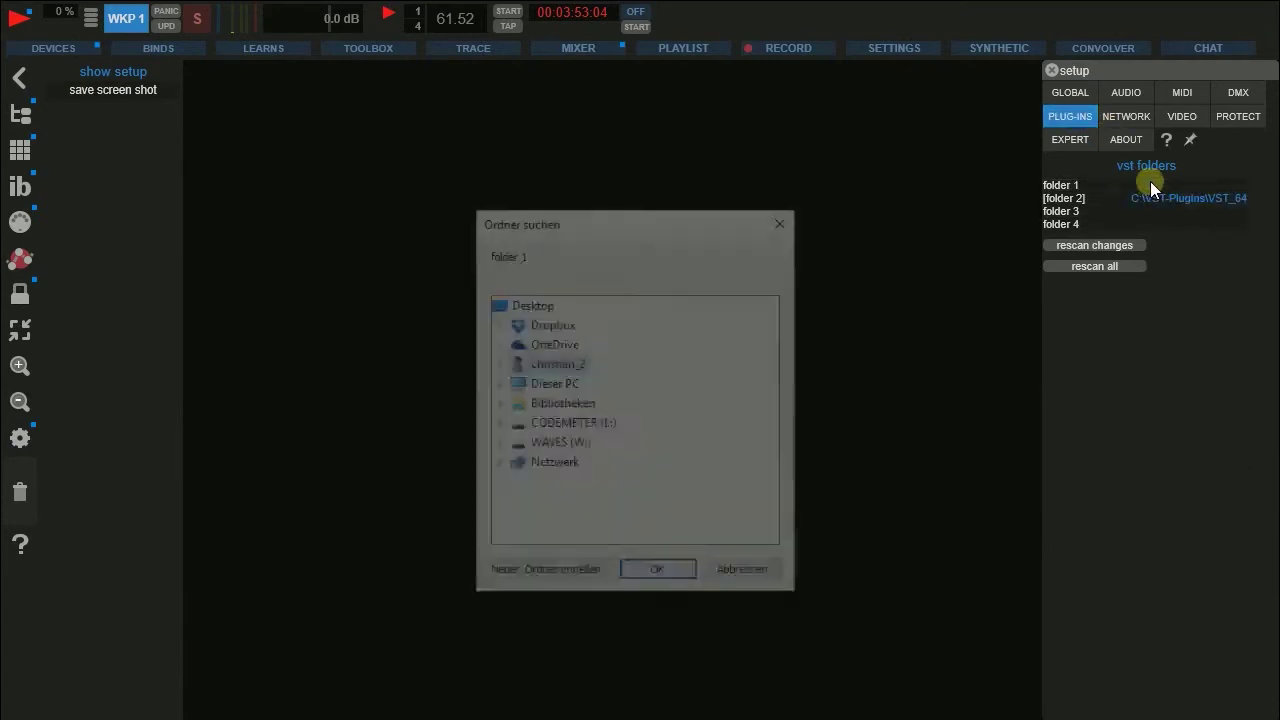
click(498, 385)
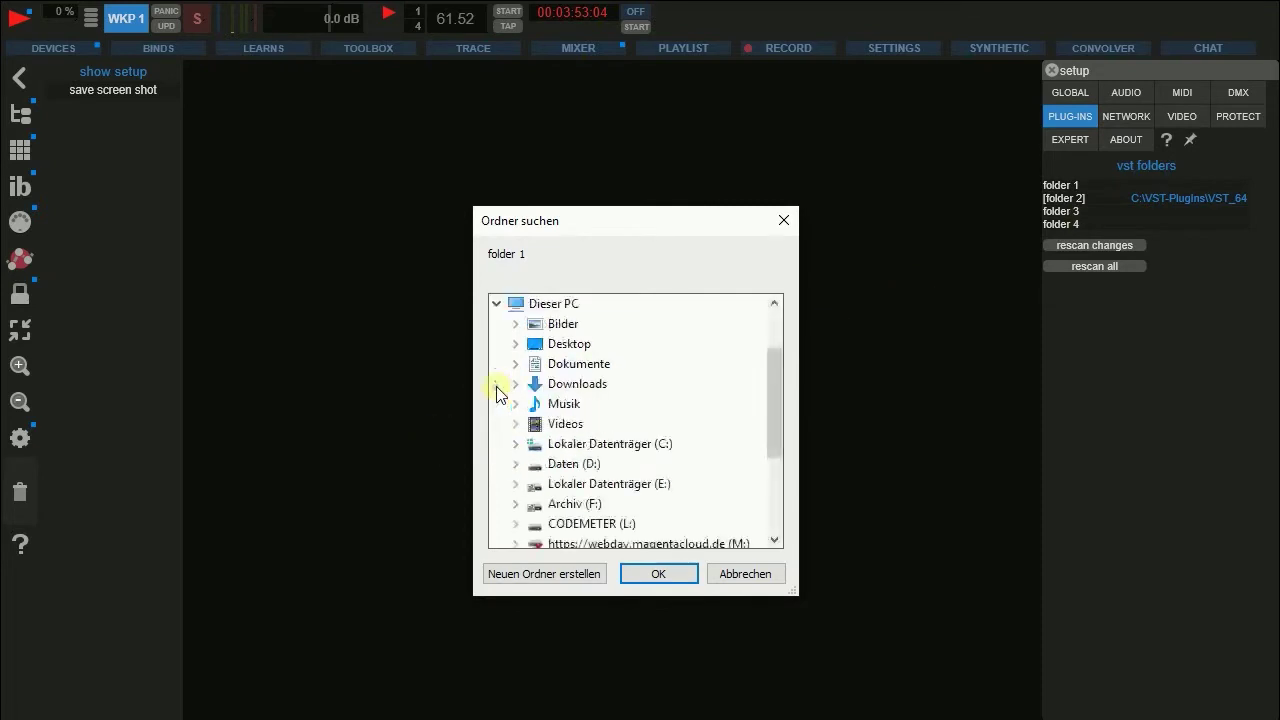
scroll(650, 445, down, 2)
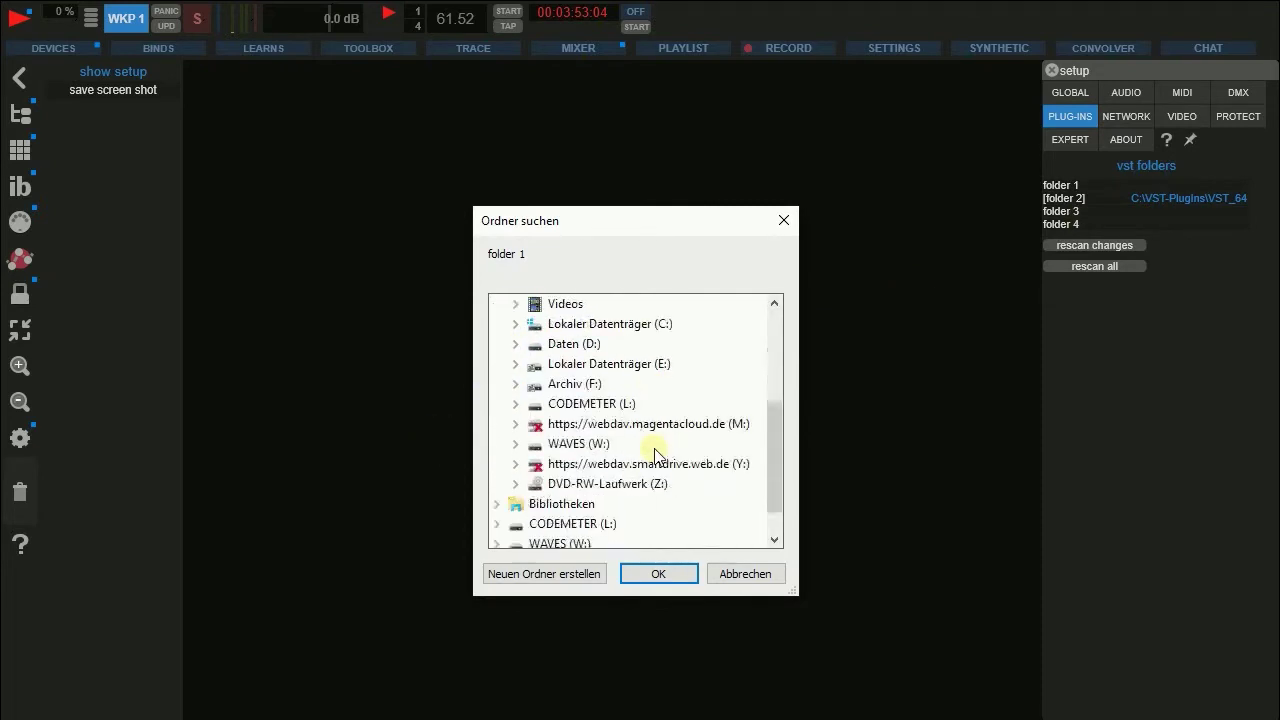
click(515, 325)
scroll(614, 414, down, 1)
scroll(628, 428, down, 4)
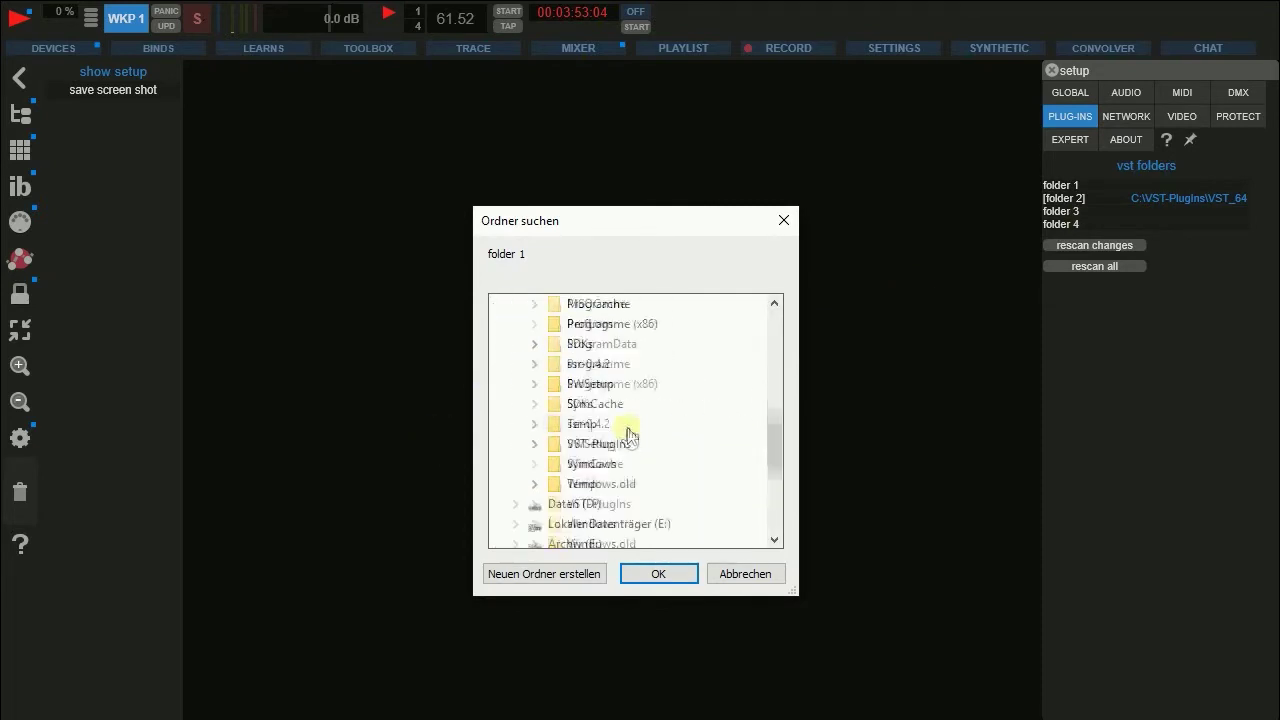
double_click(592, 386)
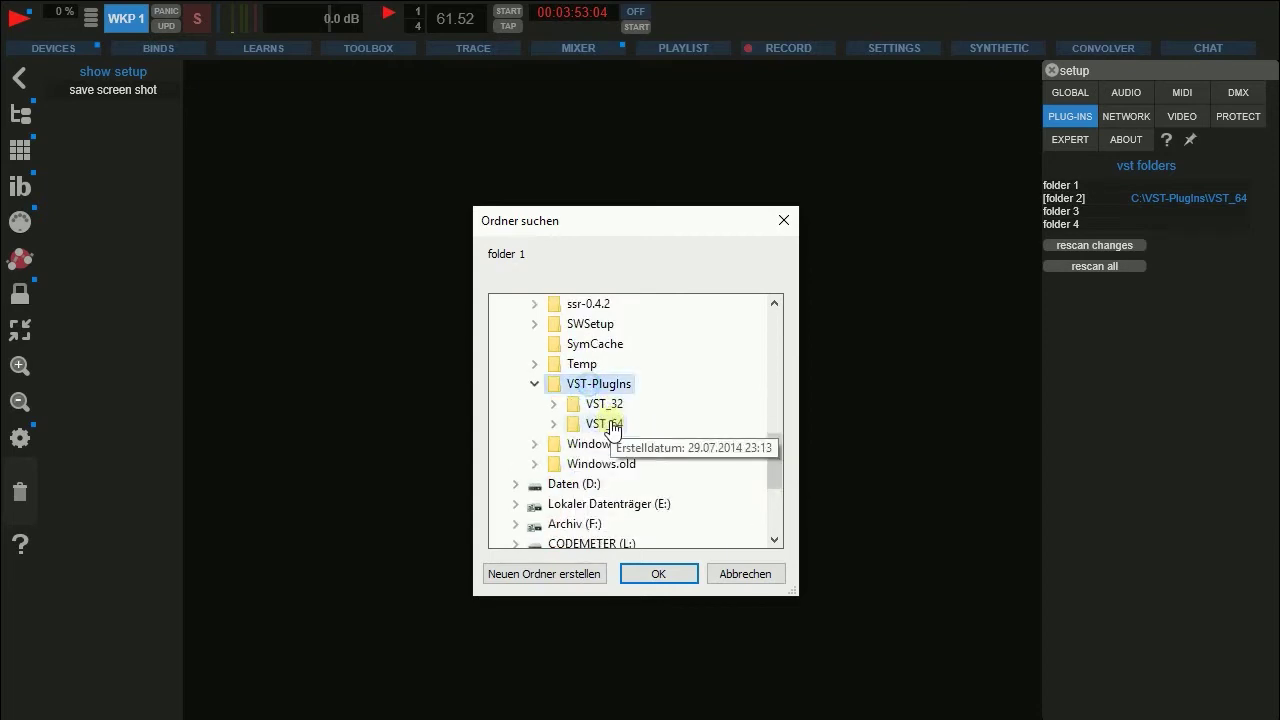
click(746, 576)
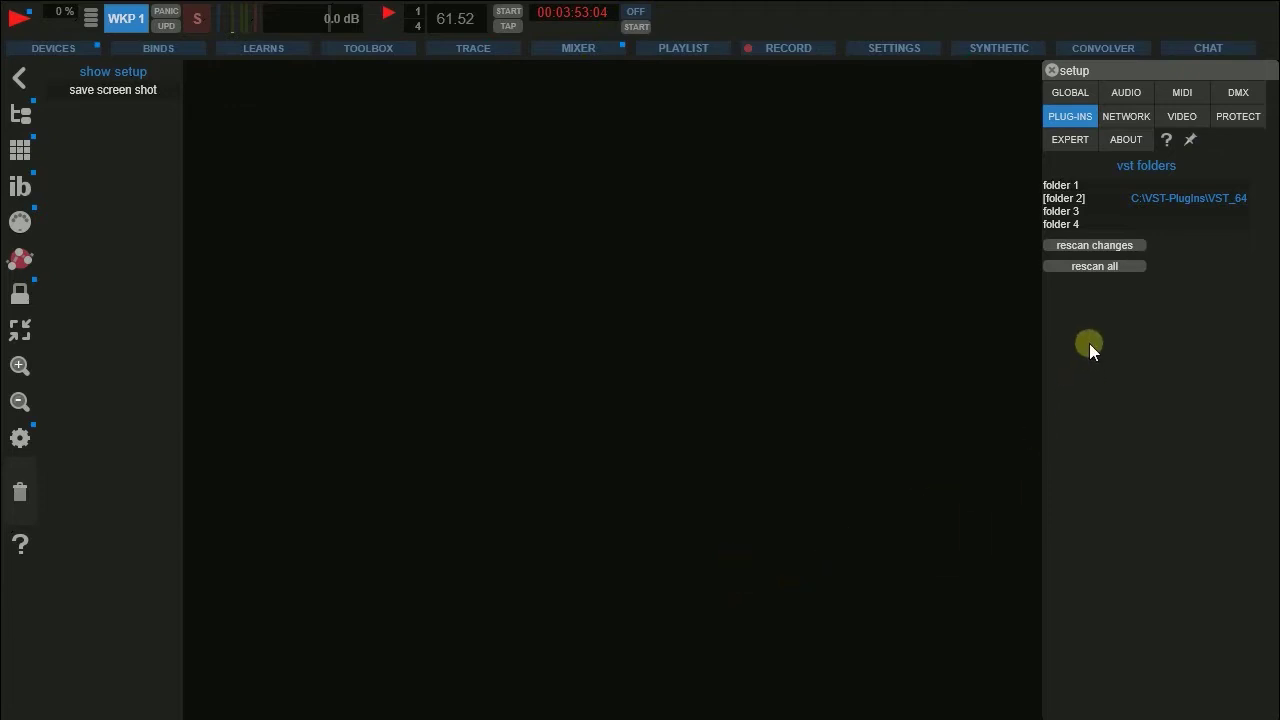
click(1115, 247)
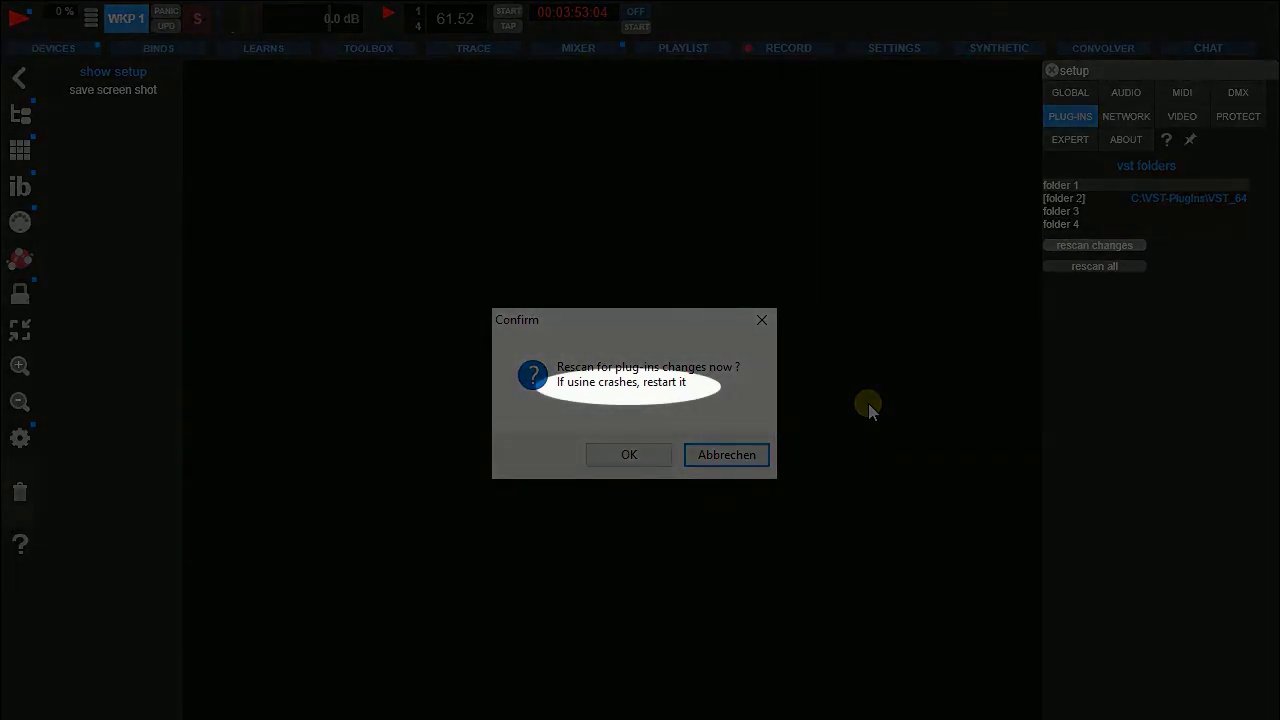
Cancel the plug-in rescan confirmation and close the setup panel
click(741, 458)
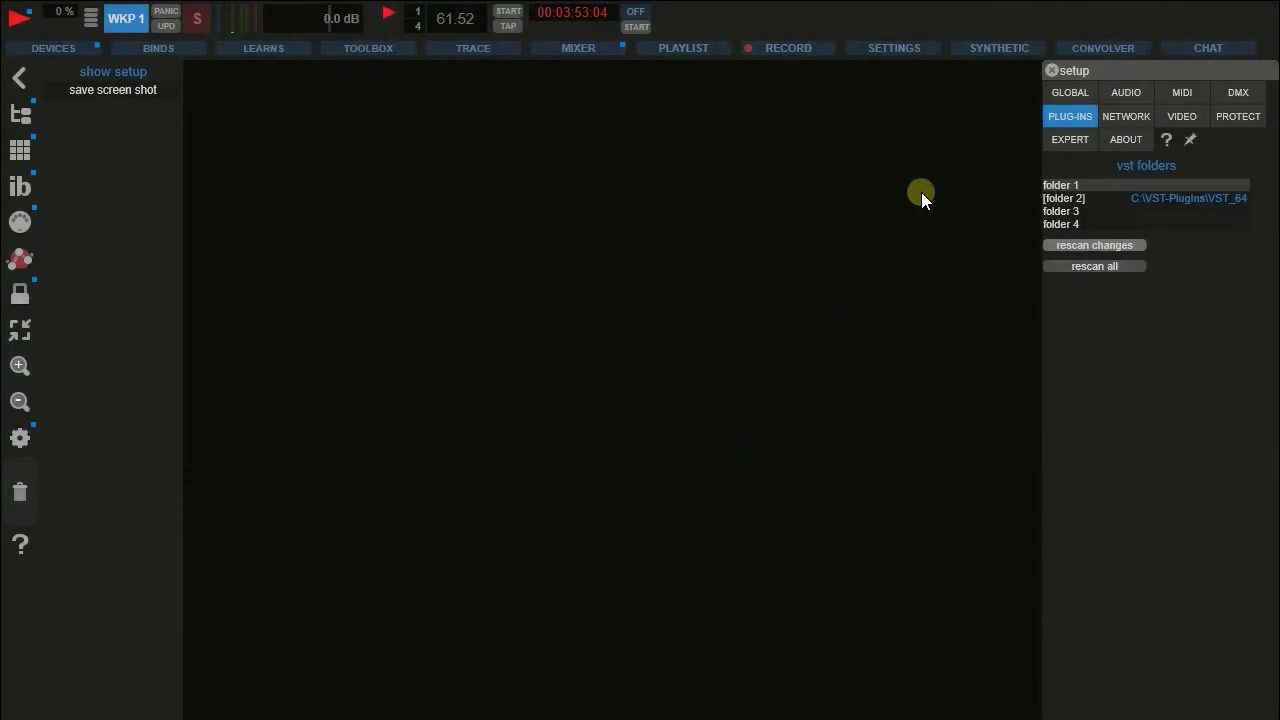
click(1051, 70)
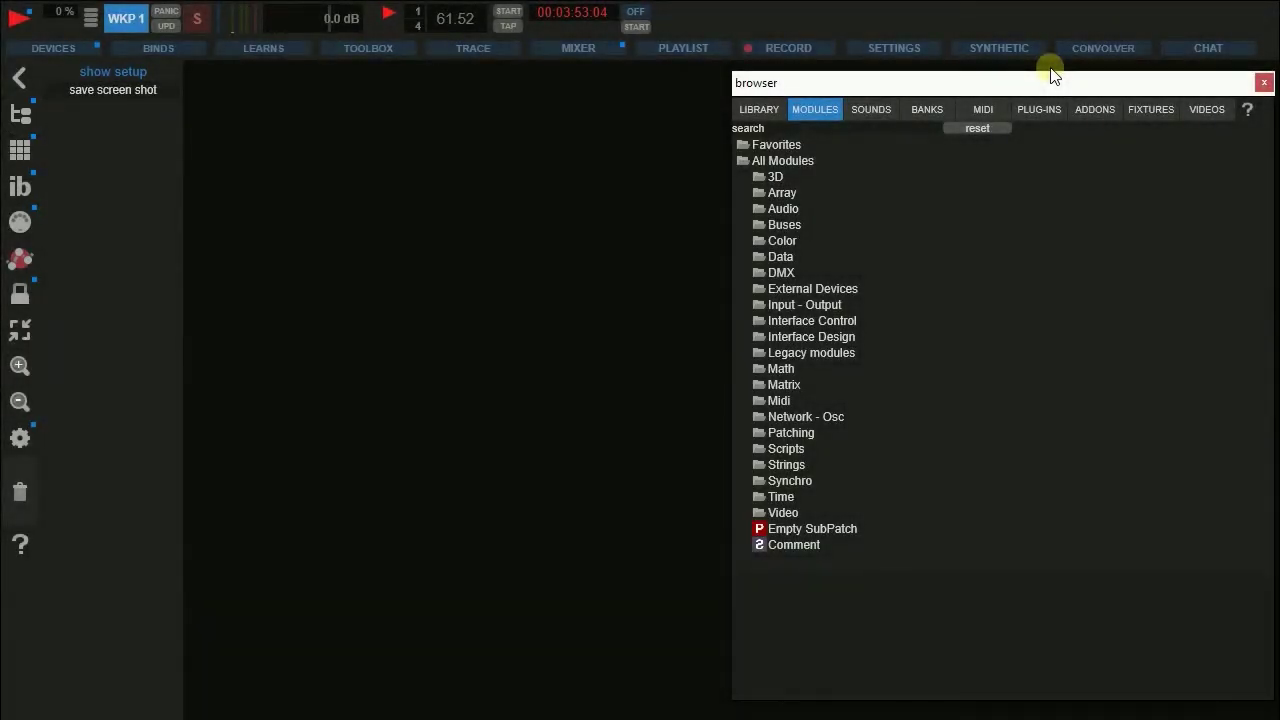
In SOUNDS > Various > Voice, preview femal piece.wav and drag it onto the workspace
click(1035, 112)
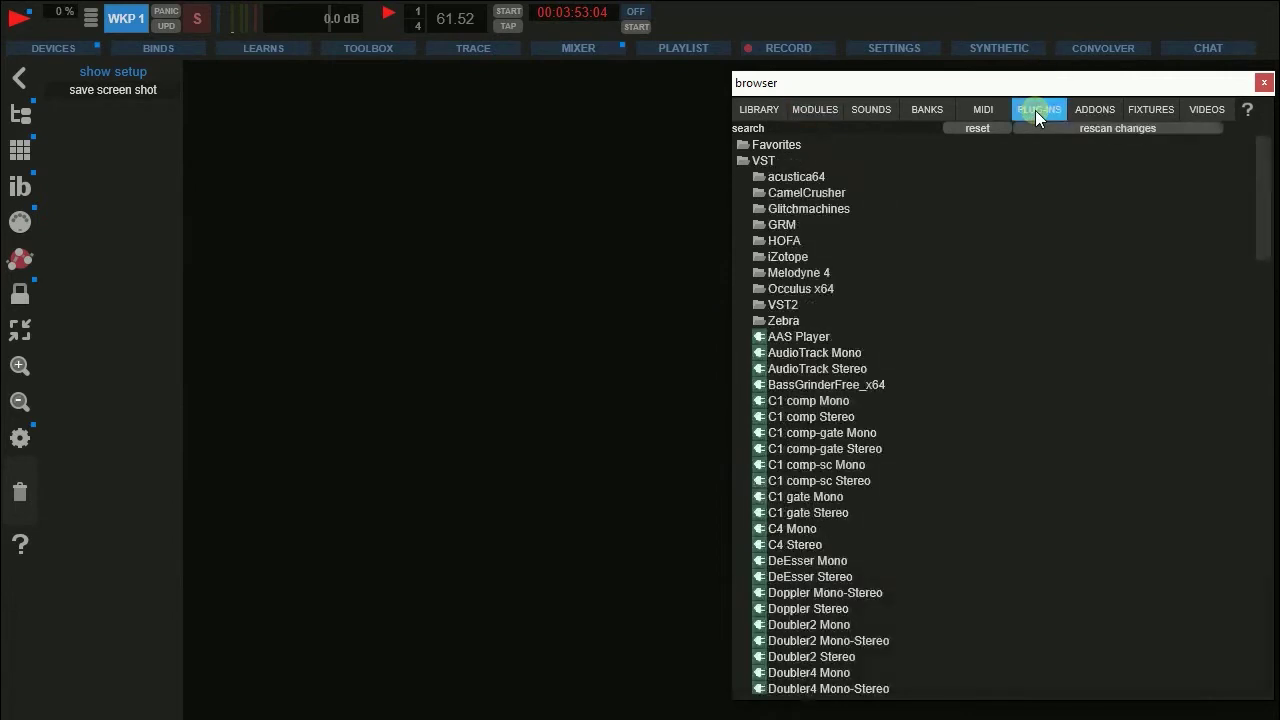
mouse_move(1260, 180)
mouse_down()
mouse_move(1249, 428)
mouse_move(1260, 157)
mouse_up()
click(872, 112)
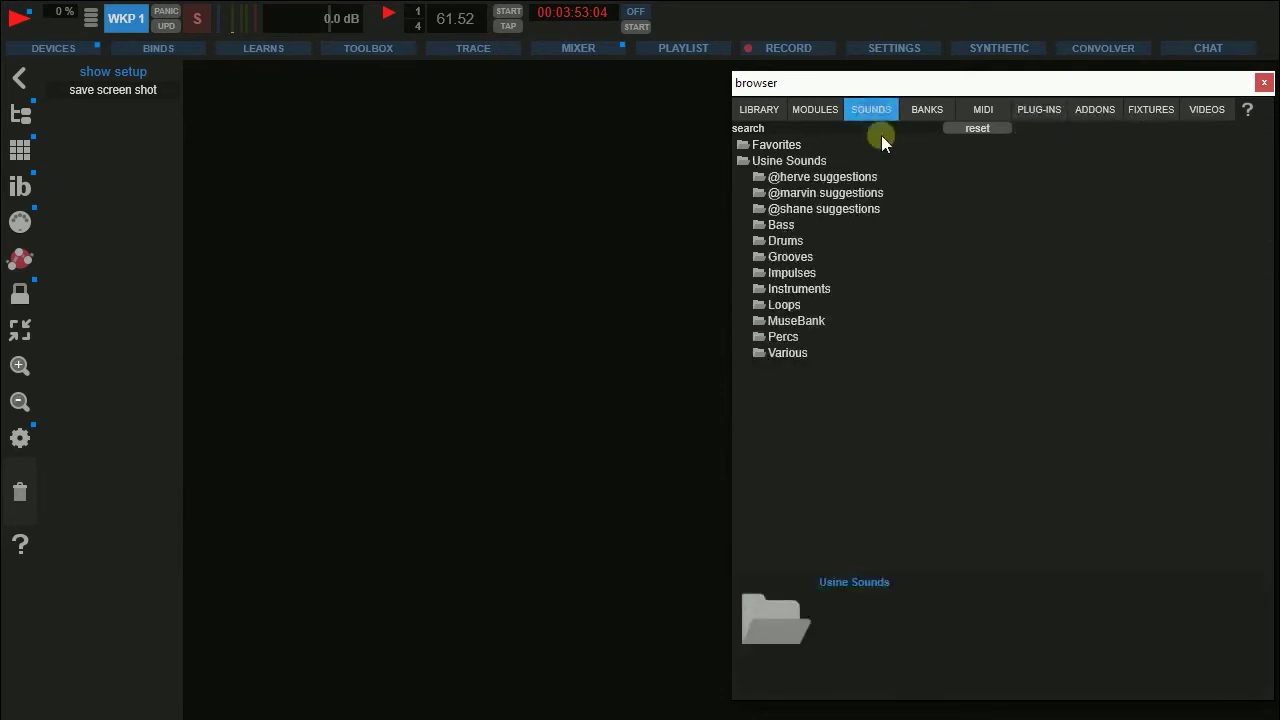
click(768, 354)
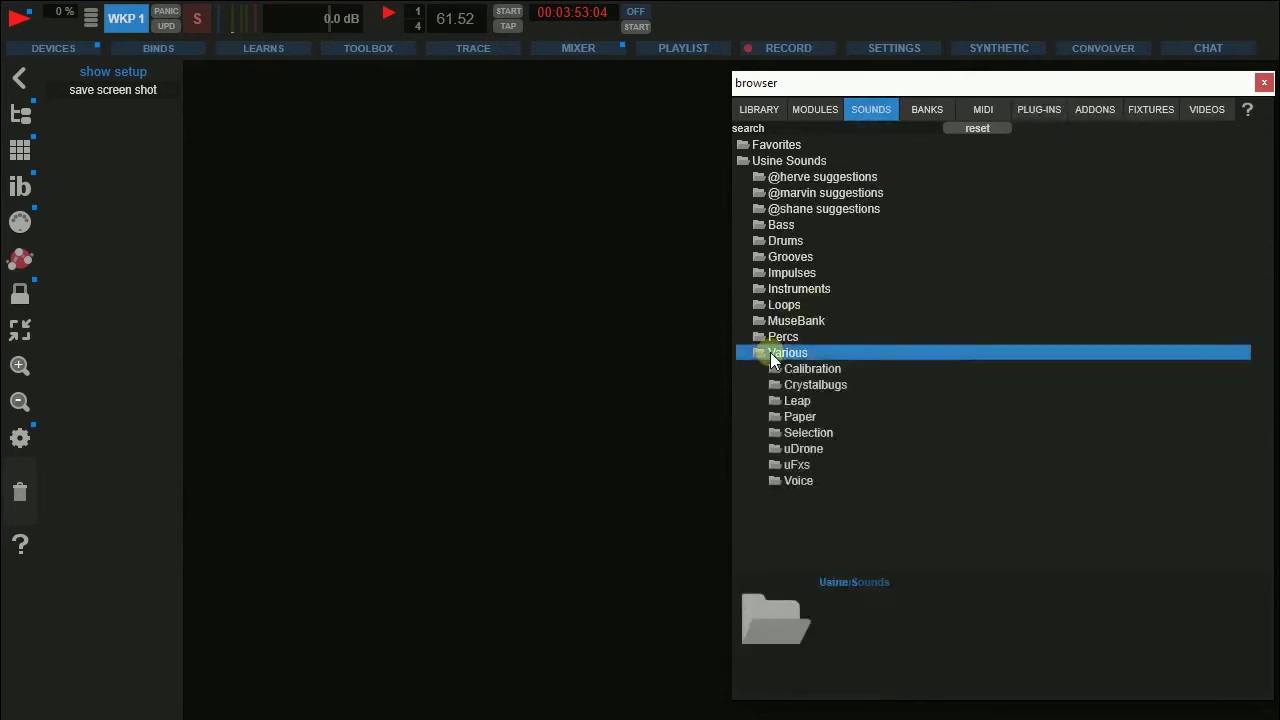
click(803, 484)
click(830, 497)
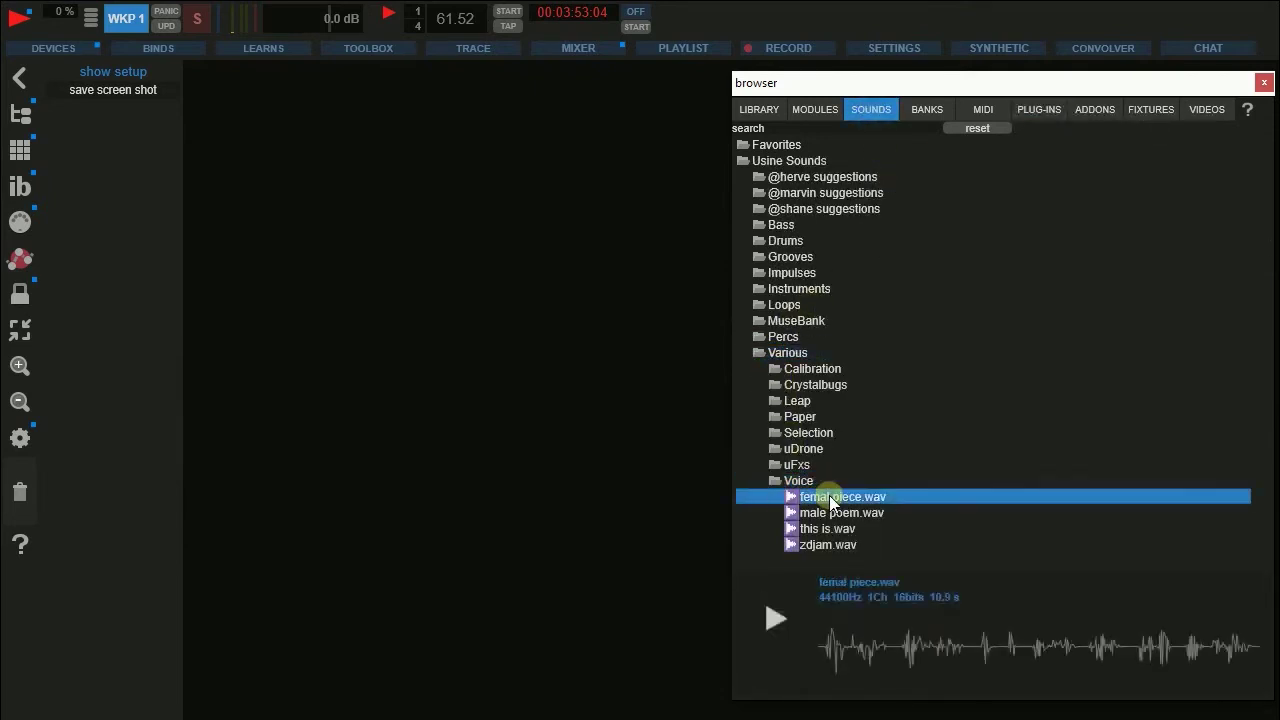
drag(830, 497, 304, 203)
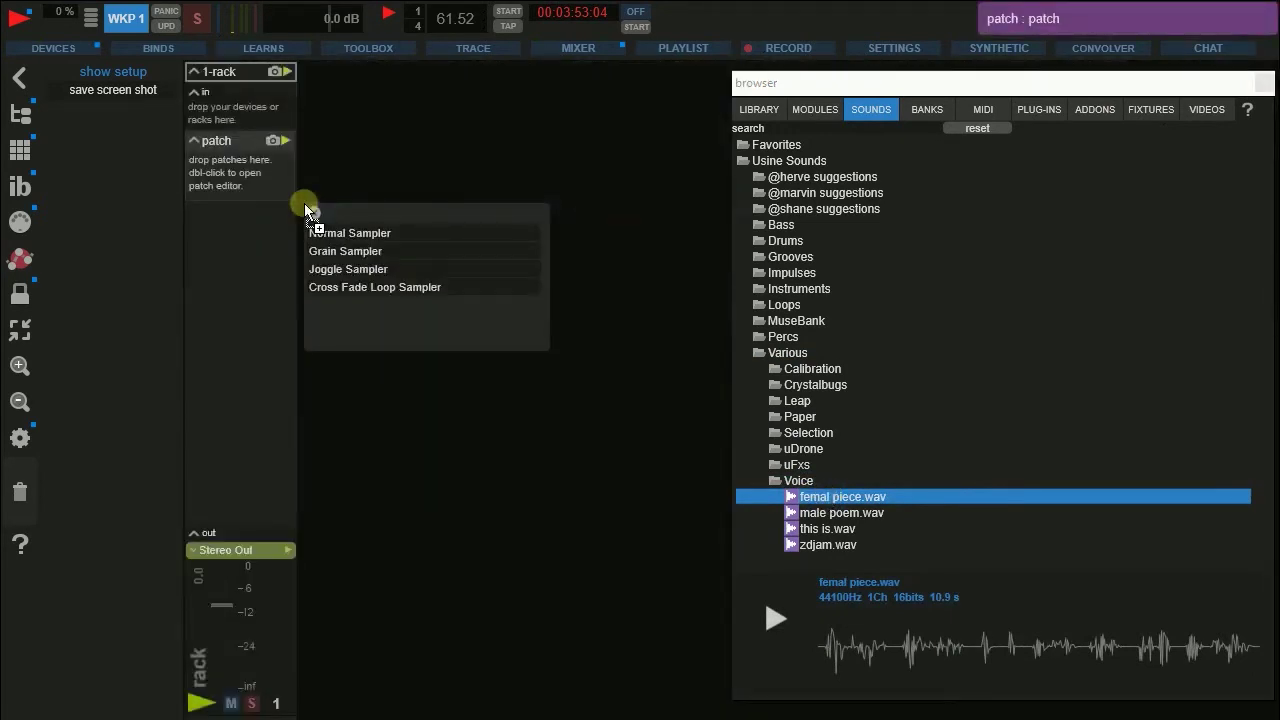
Load femal piece as a Normal Sampler, then scroll through the VST plug-ins list
click(413, 235)
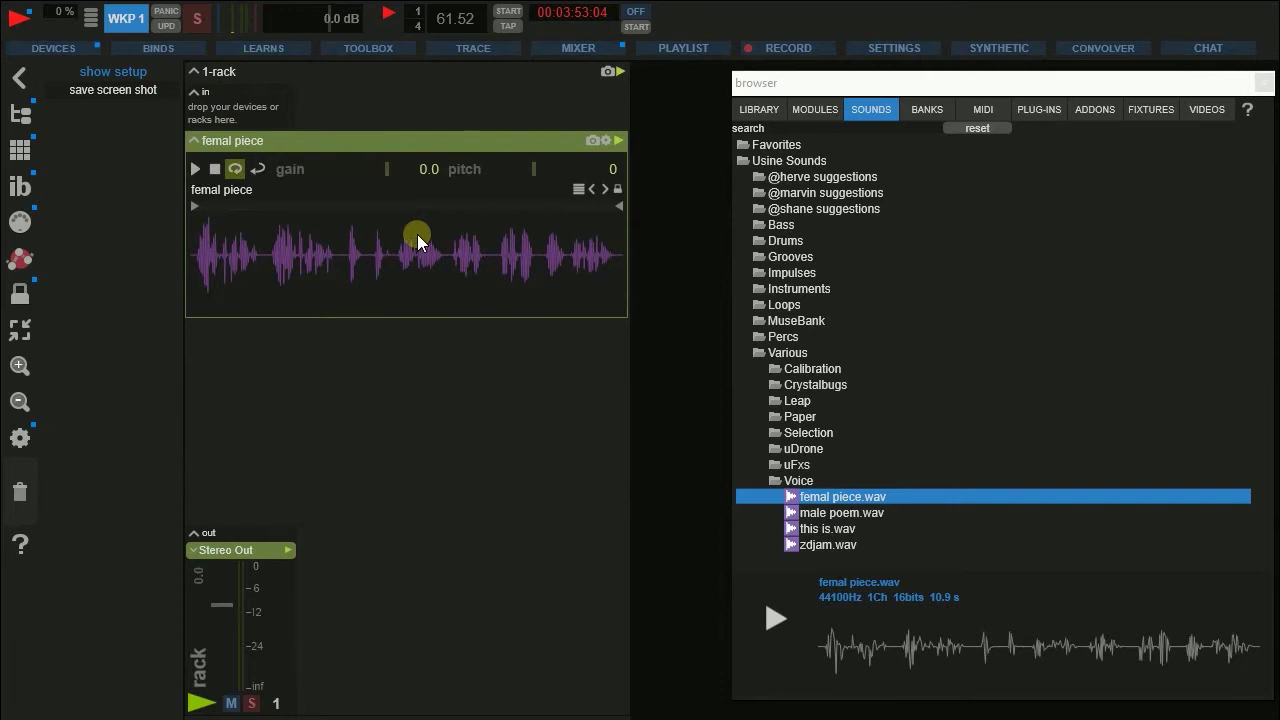
click(1028, 108)
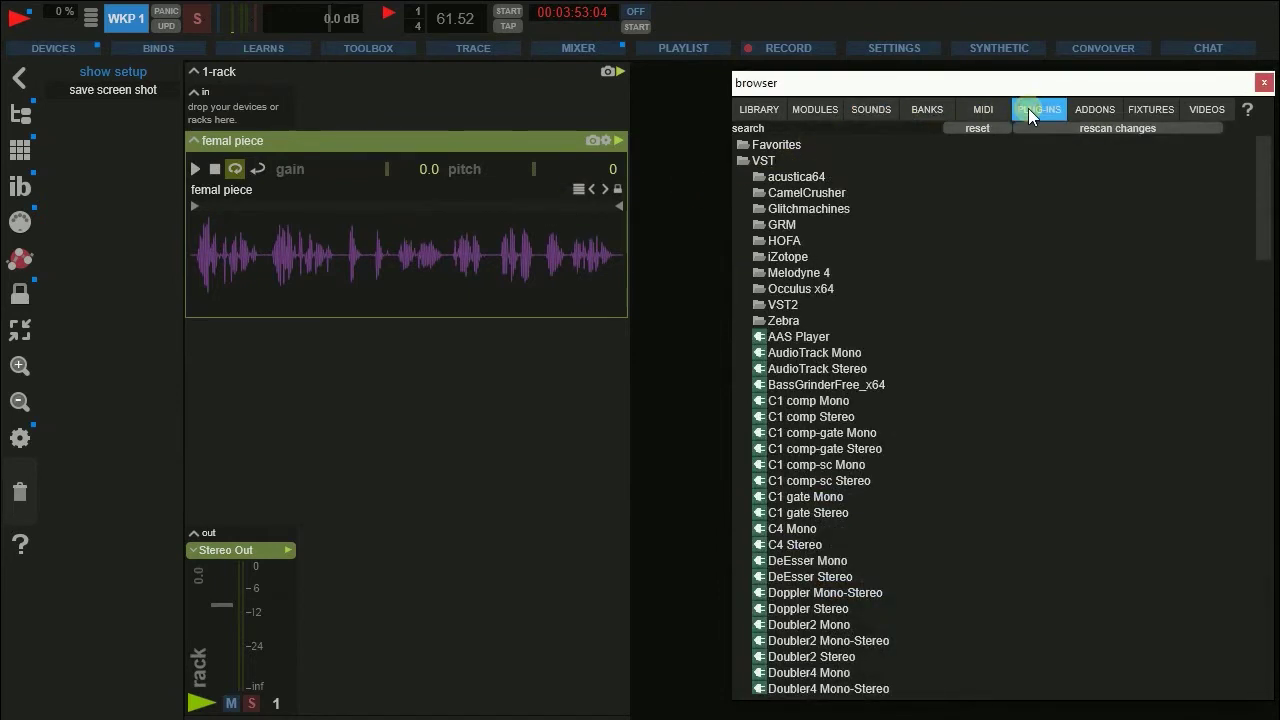
scroll(1012, 314, down, 7)
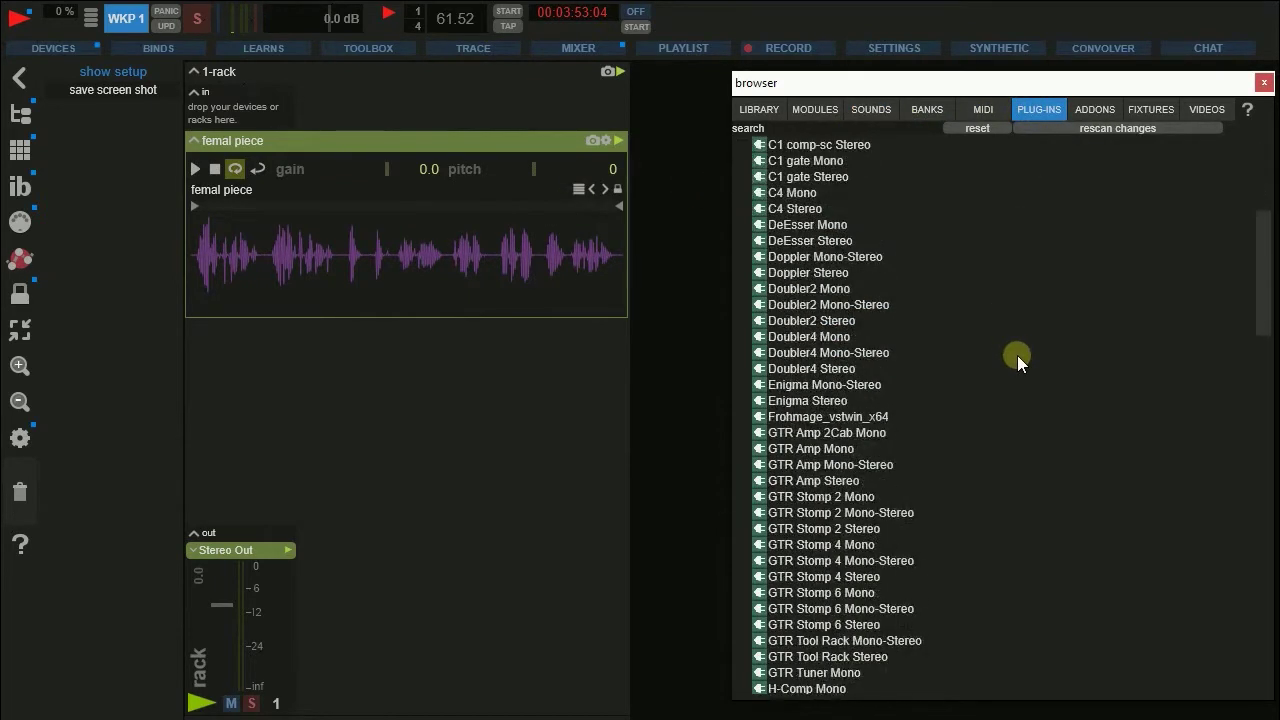
scroll(1017, 355, down, 4)
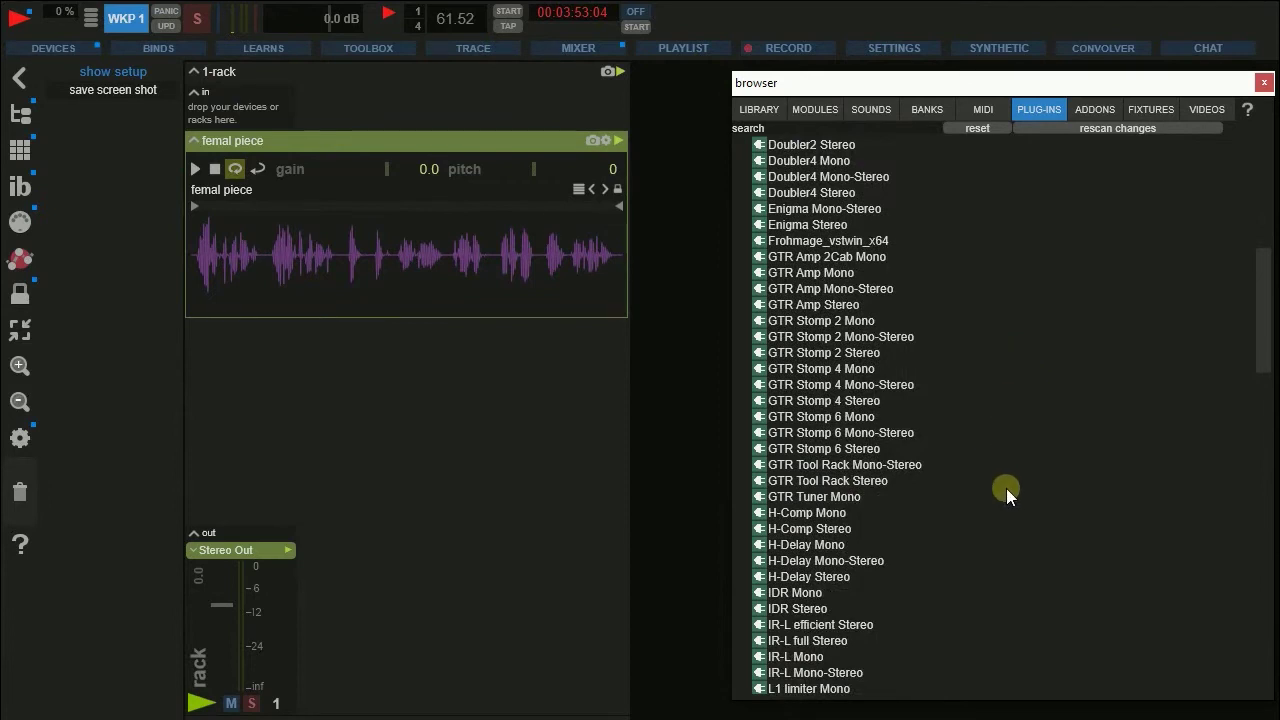
scroll(1006, 484, down, 4)
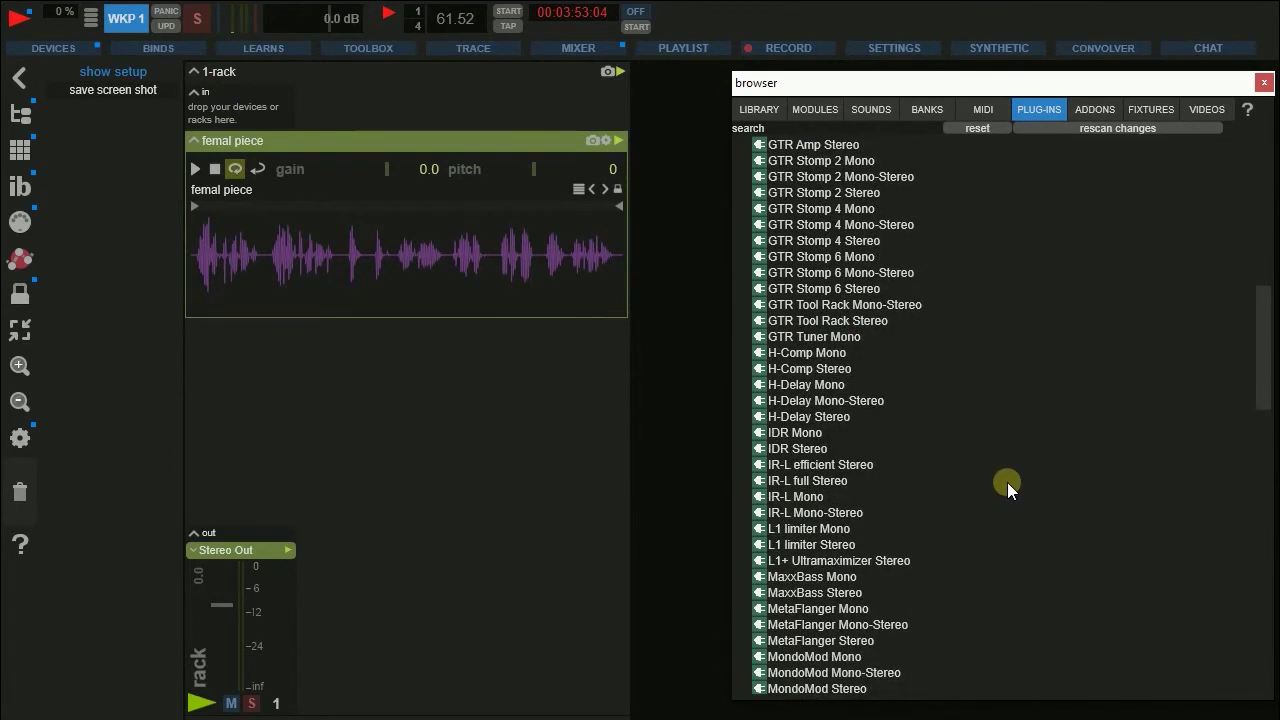
Add H-Delay Mono-Stereo to the voice rack after femal piece
drag(849, 395, 345, 403)
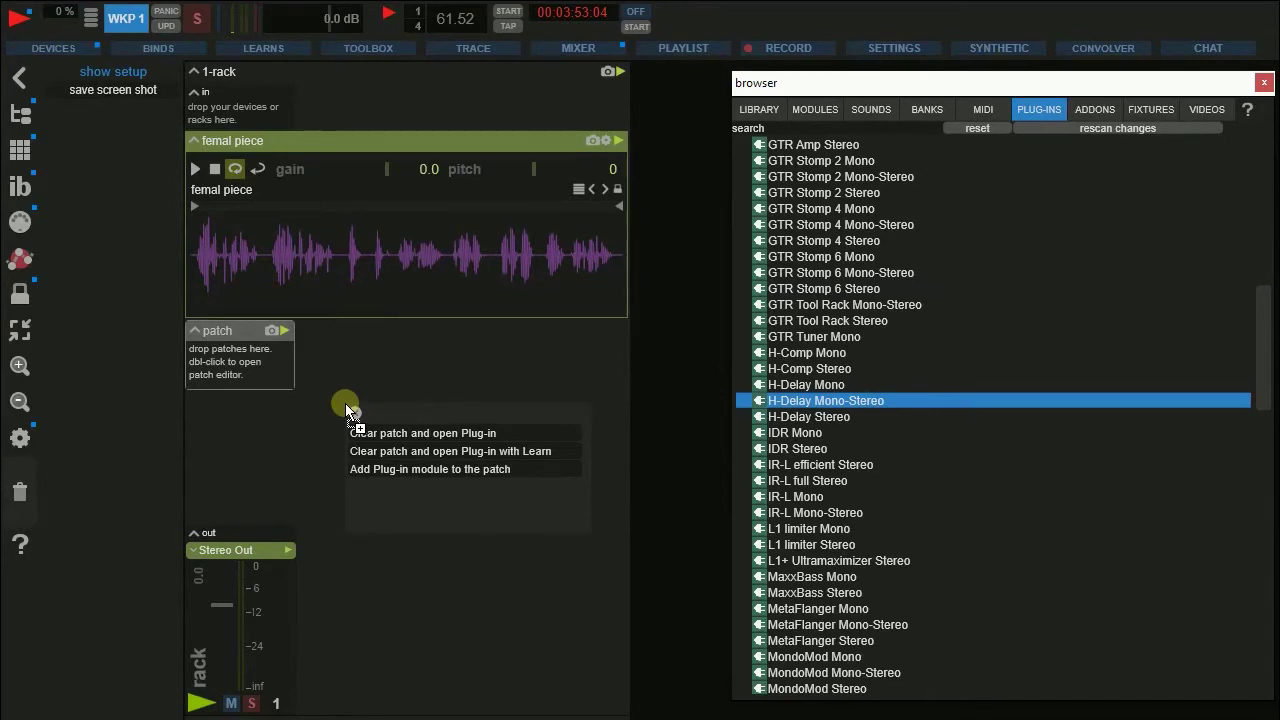
click(420, 433)
click(225, 22)
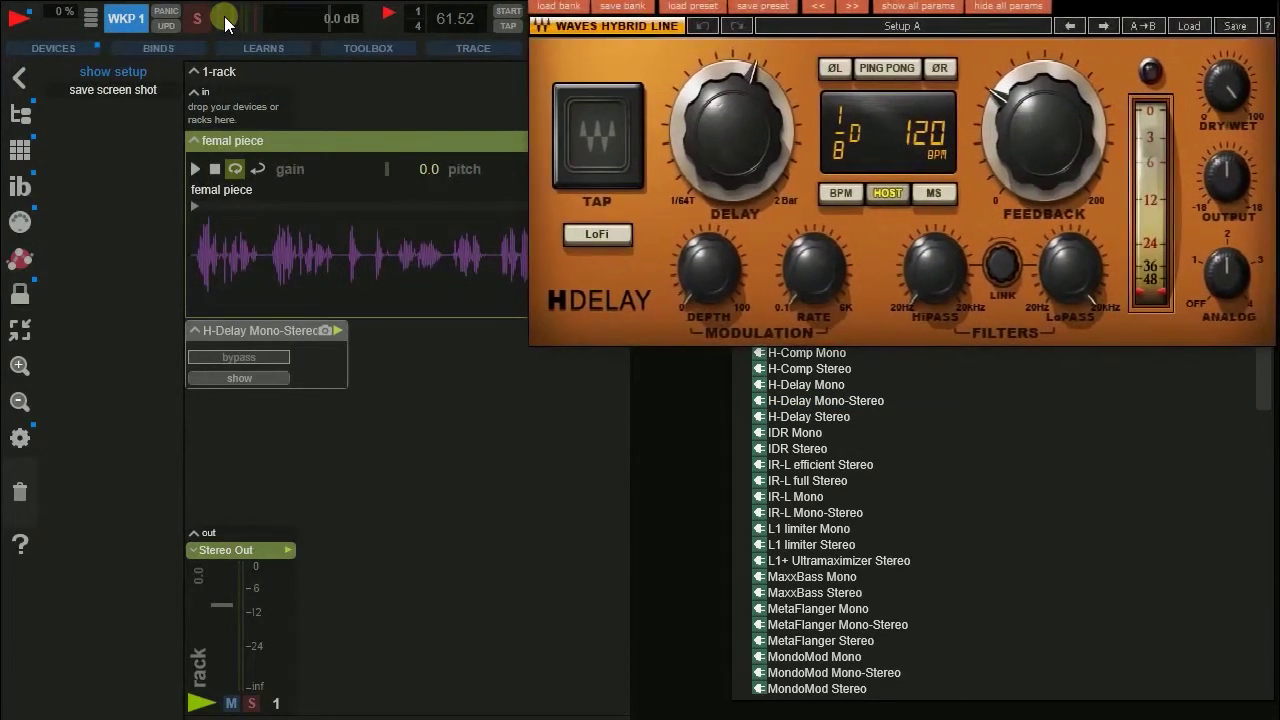
click(645, 441)
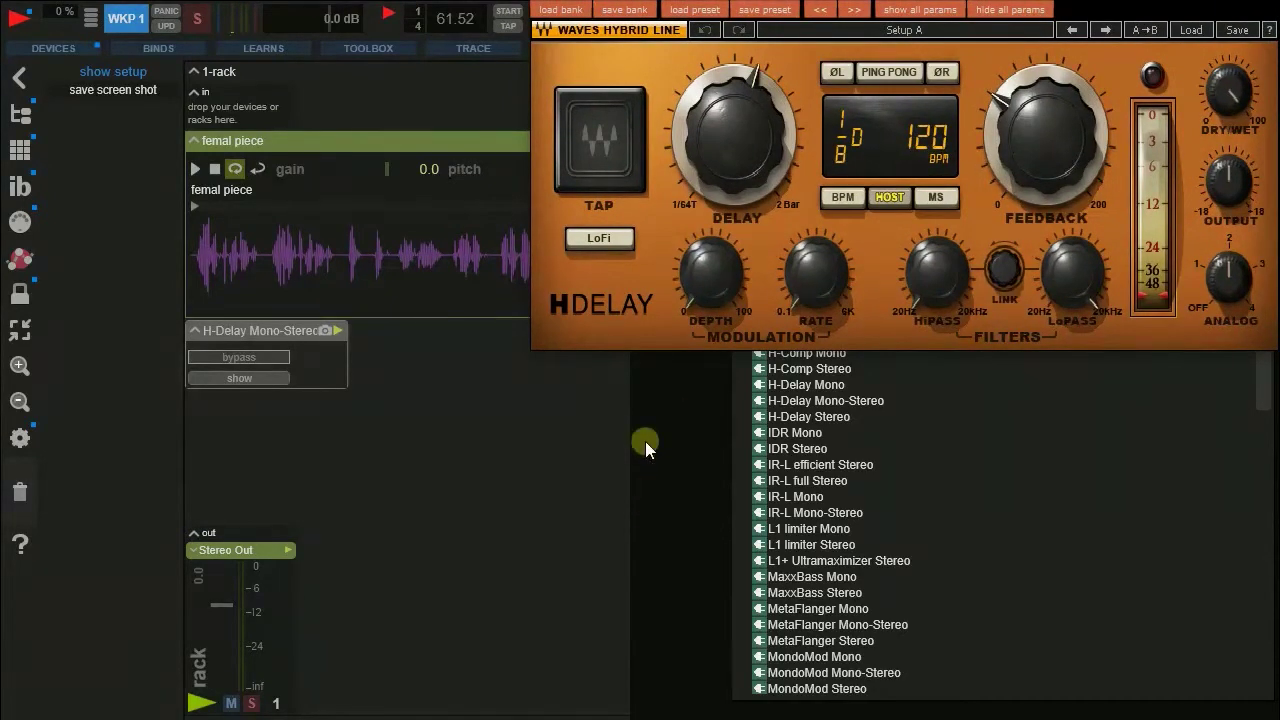
Toggle H-Delay's bypass off and on, open its plugin window, and view the module's properties
click(253, 358)
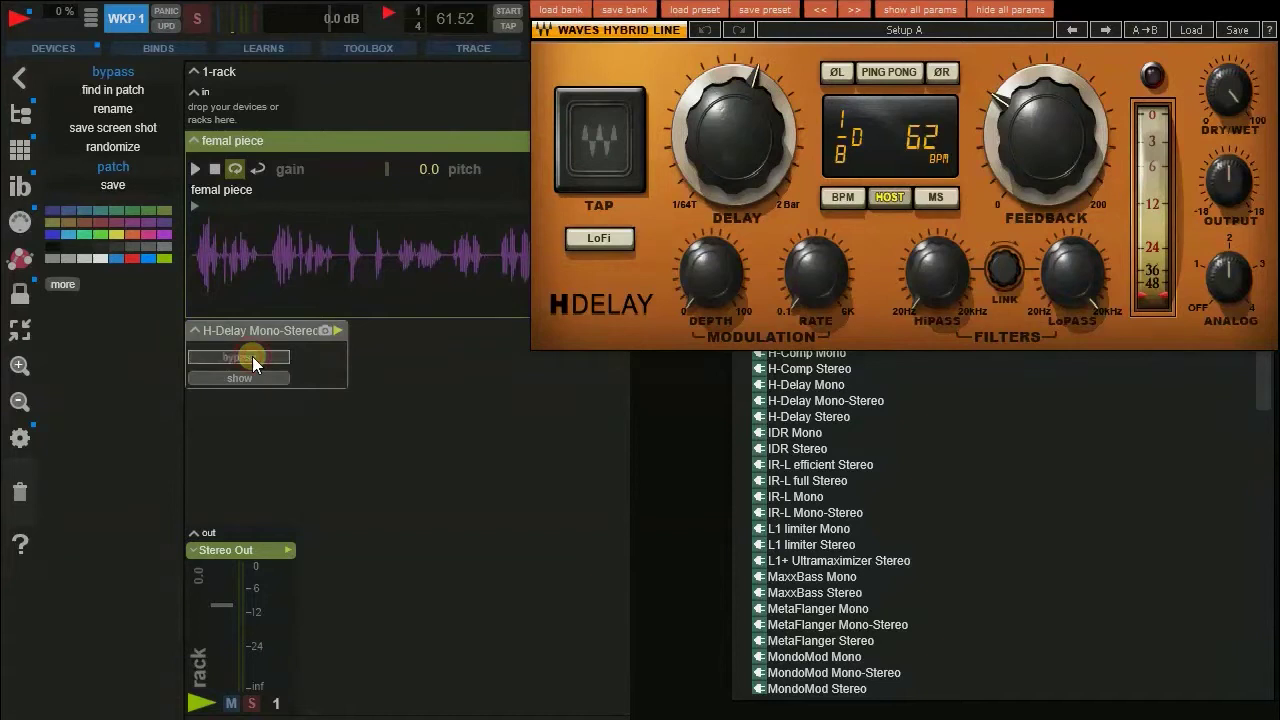
click(252, 377)
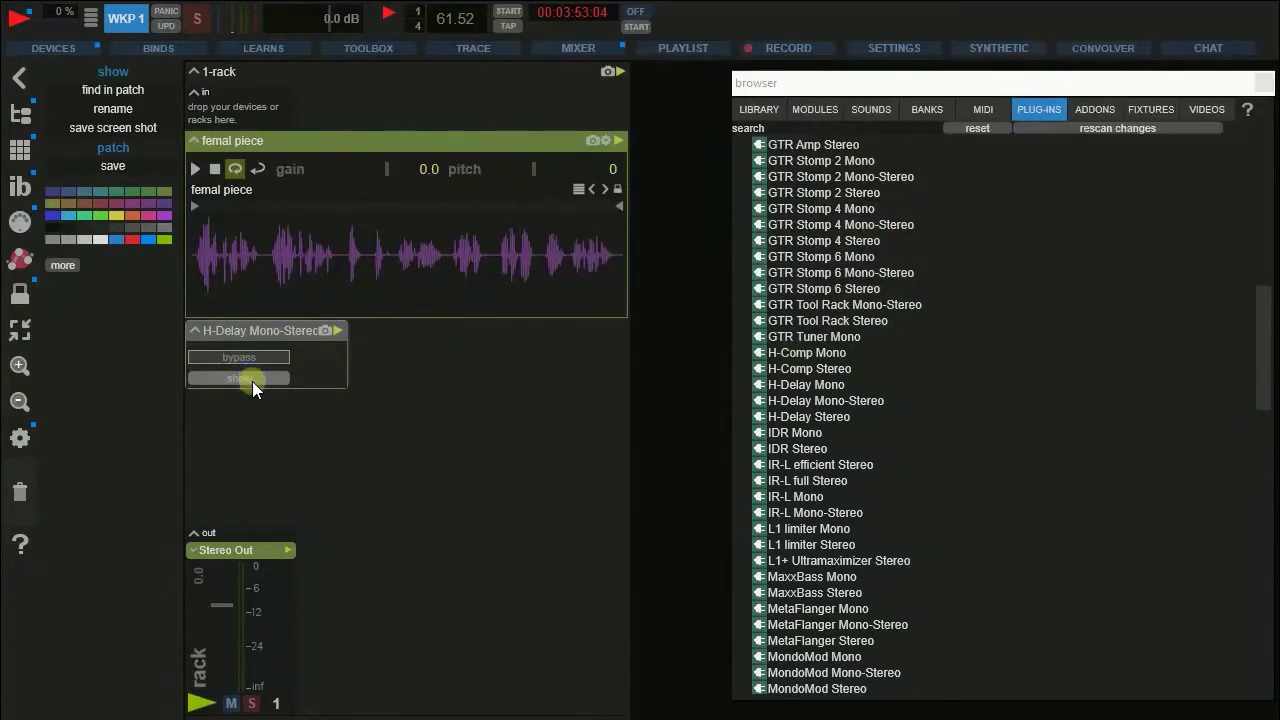
click(252, 381)
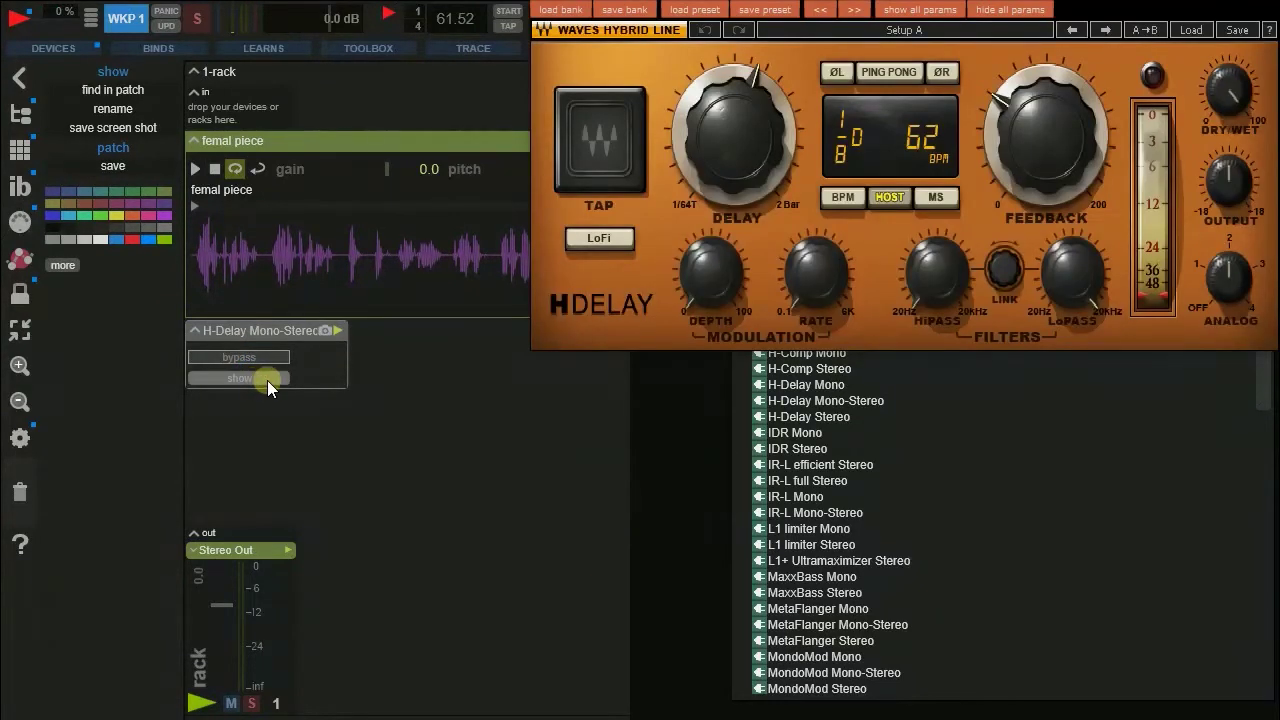
click(265, 330)
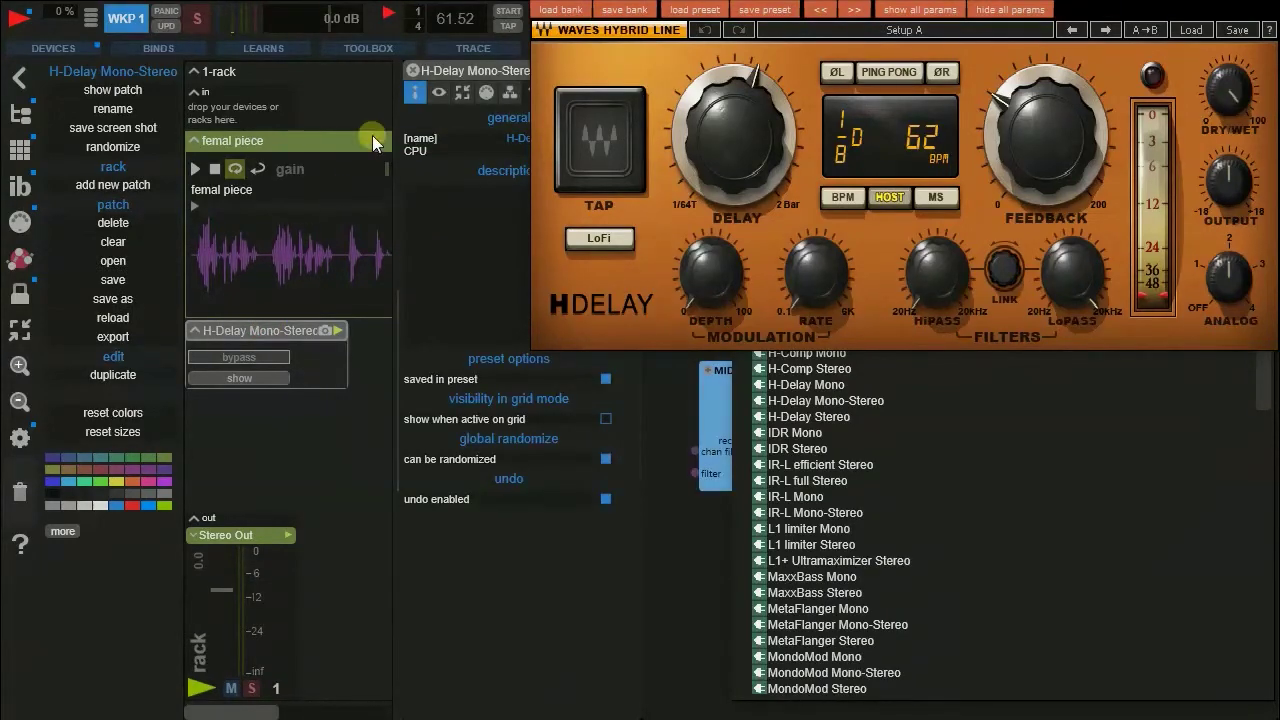
Close the properties panel and browser to reveal the H-Delay WaveShell patch
click(412, 70)
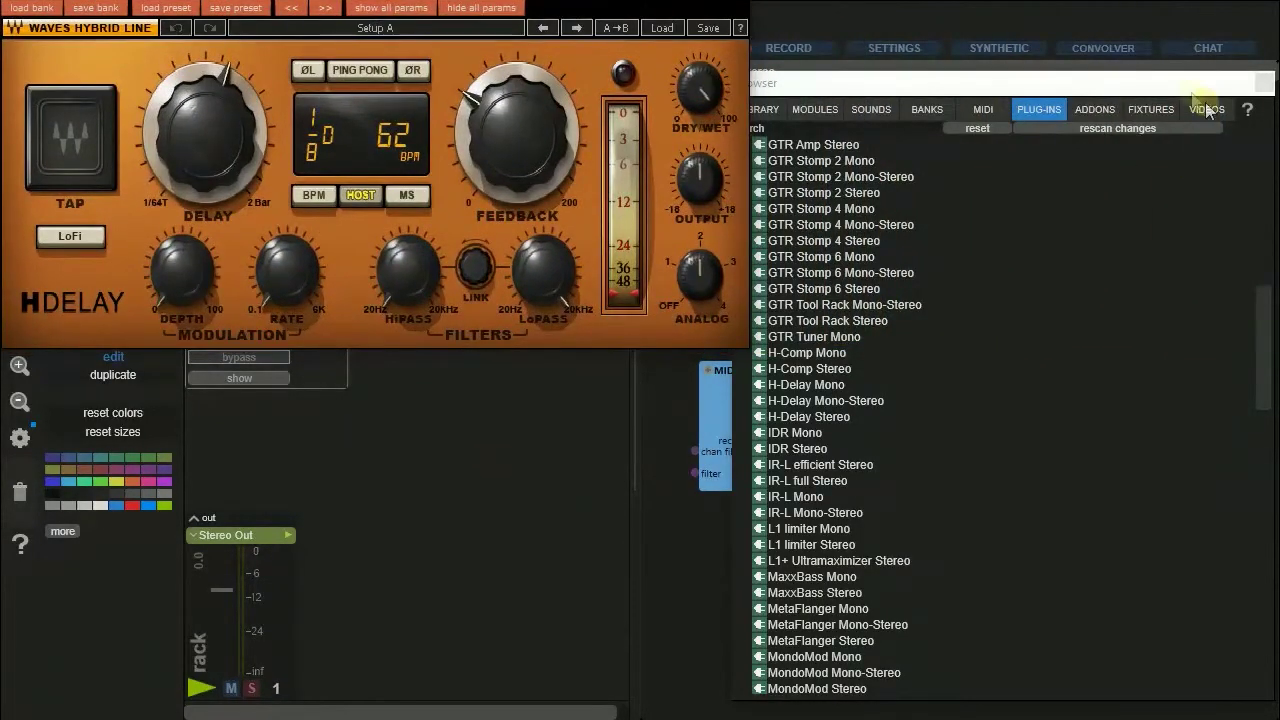
click(1260, 86)
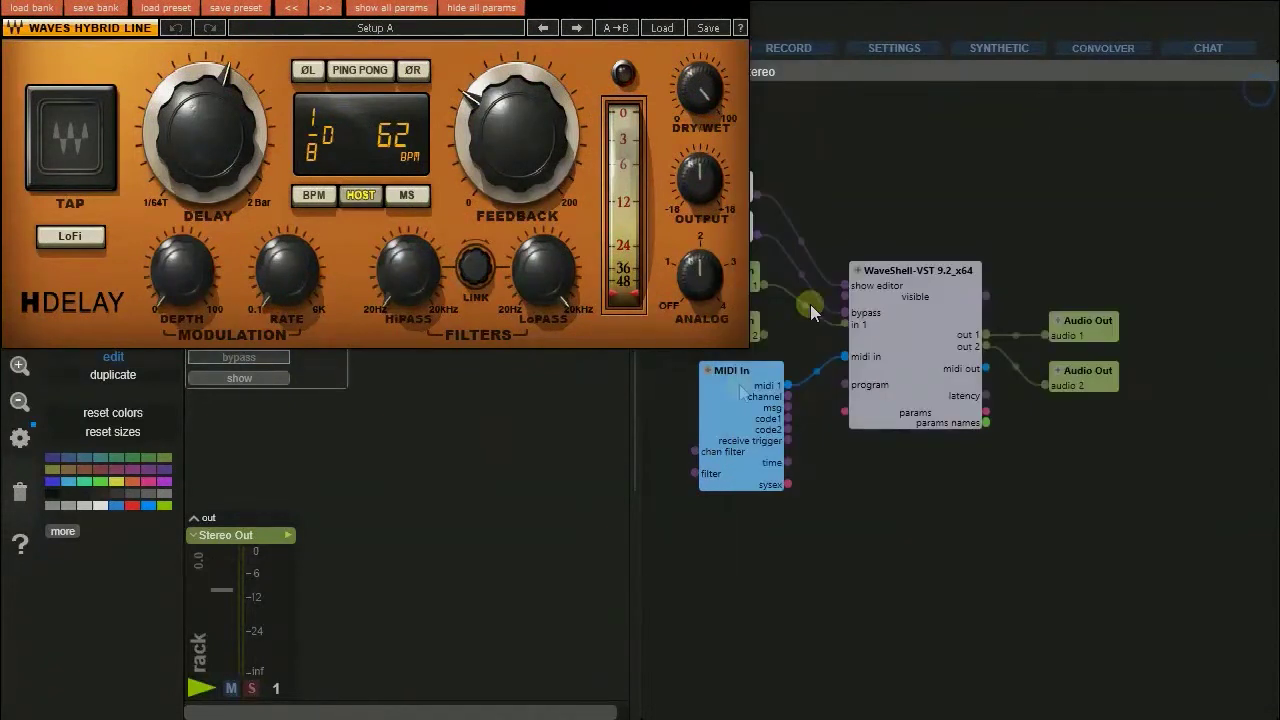
drag(849, 546, 983, 555)
click(470, 424)
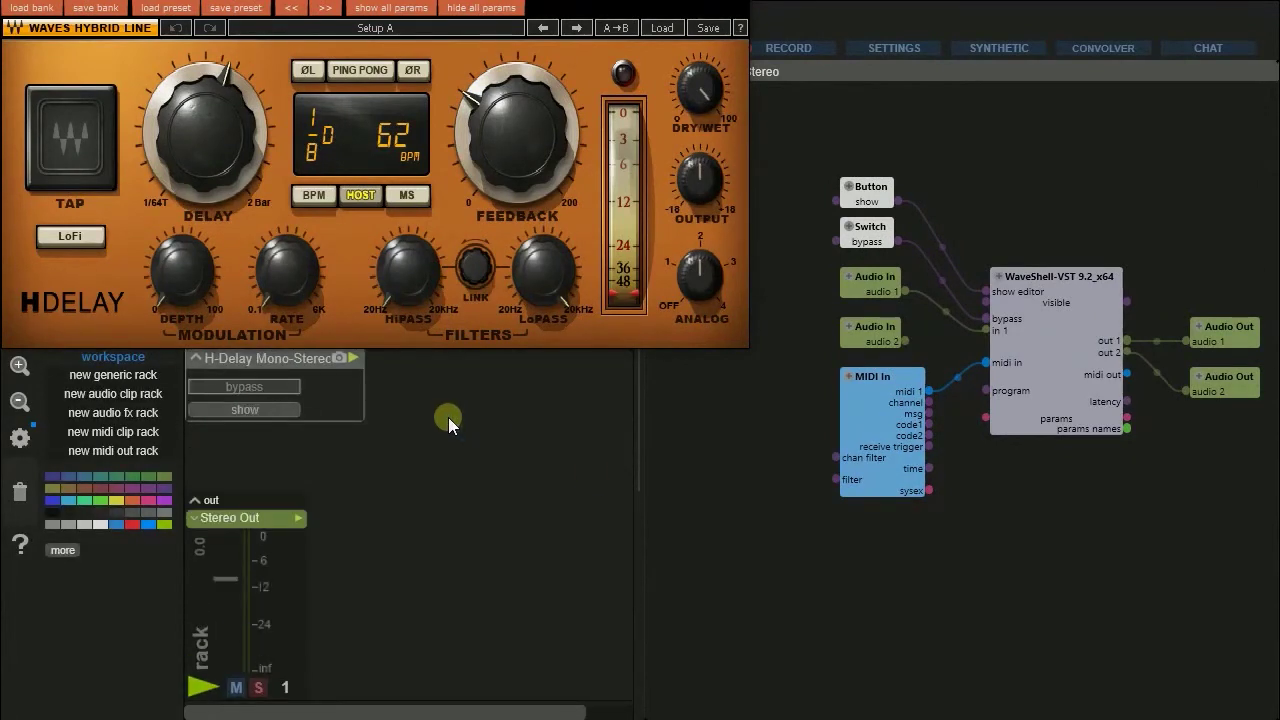
Set H-Delay's dry/wet mix to 50, toggling bypass repeatedly to compare
double_click(698, 97)
key(Return)
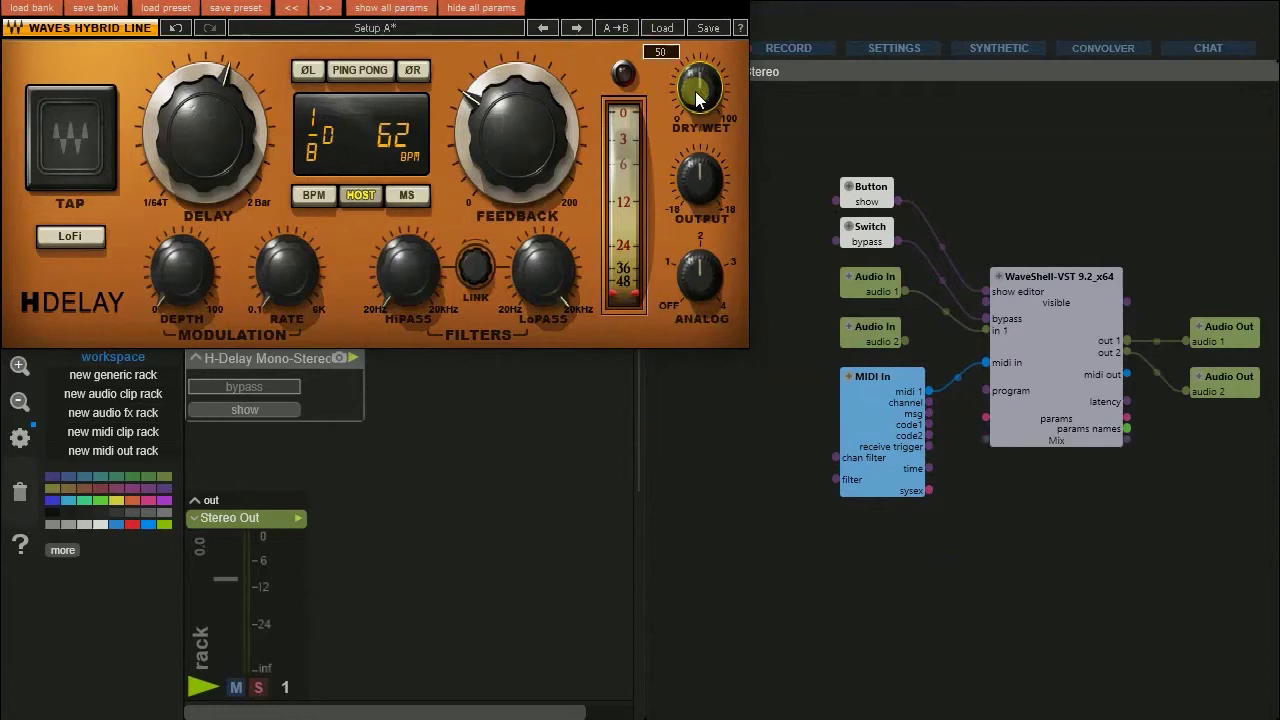
click(232, 389)
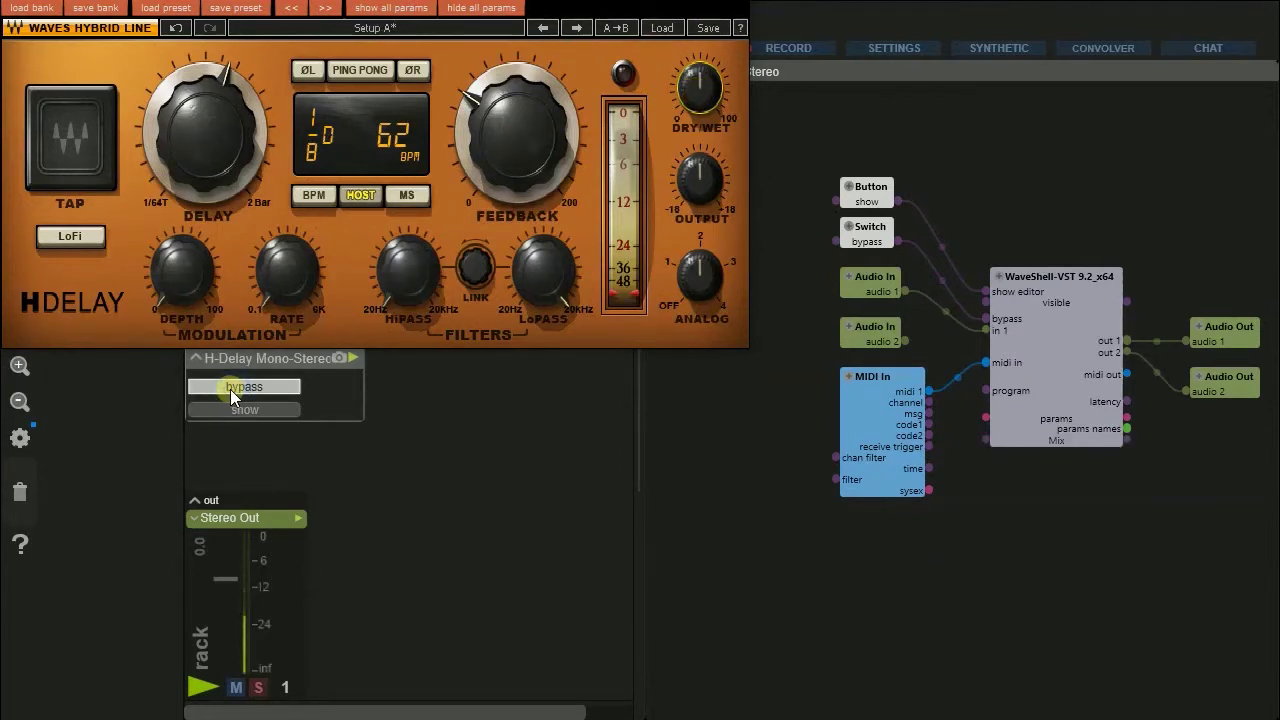
click(230, 389)
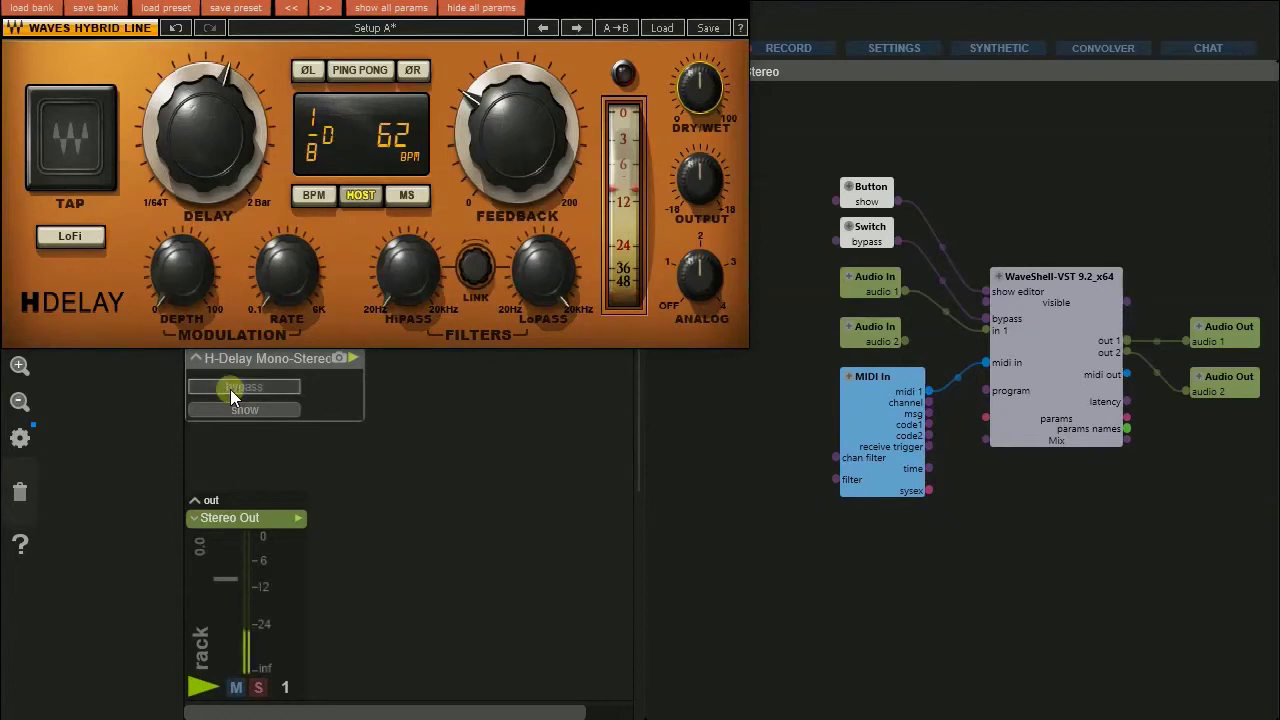
click(490, 150)
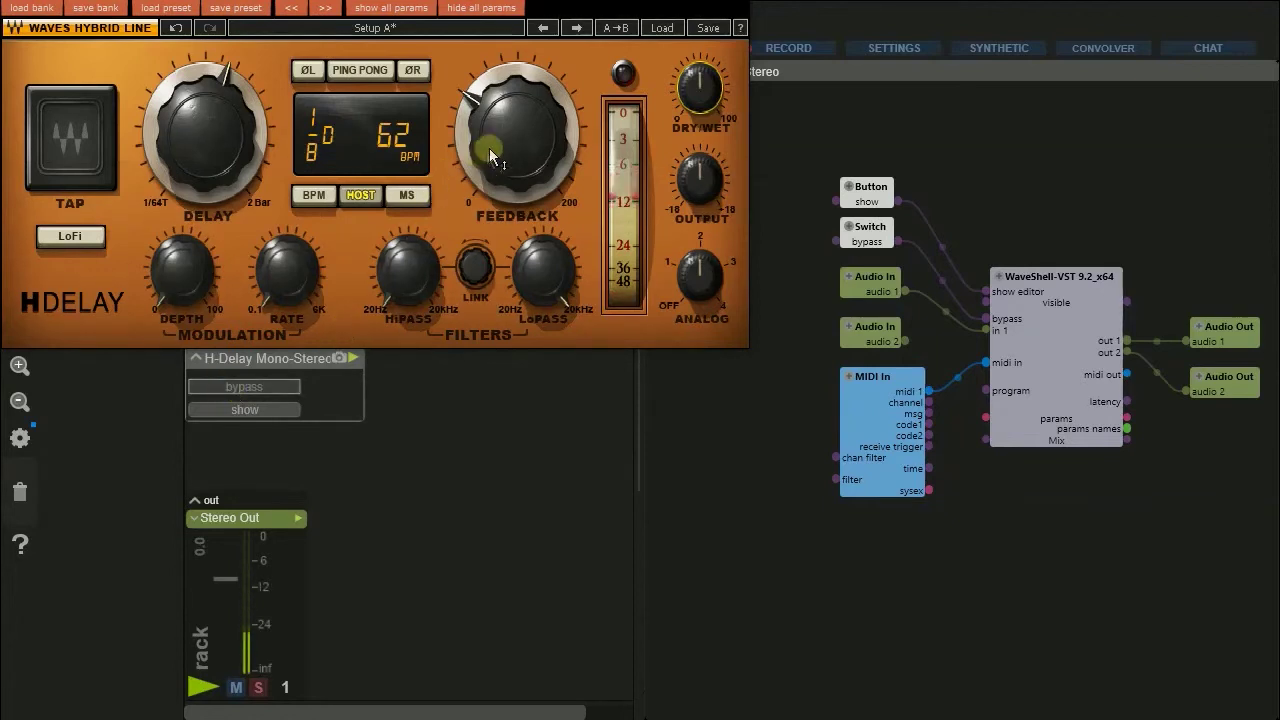
click(243, 389)
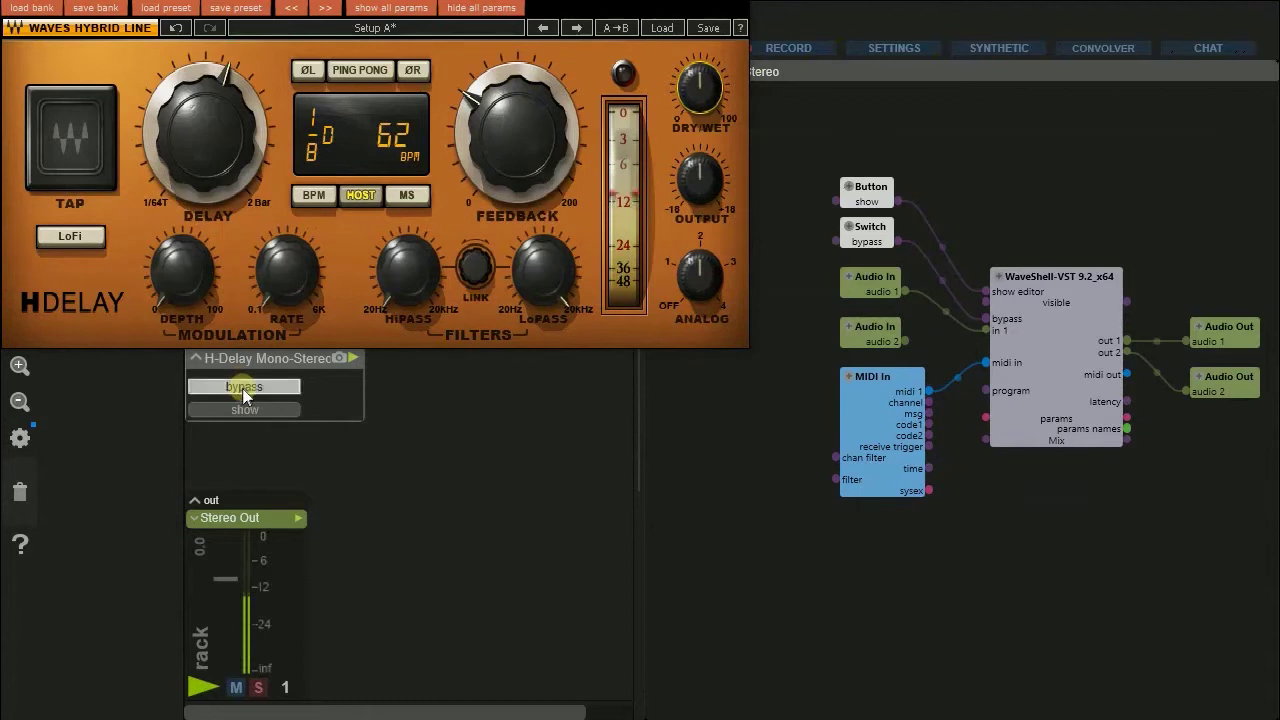
click(243, 391)
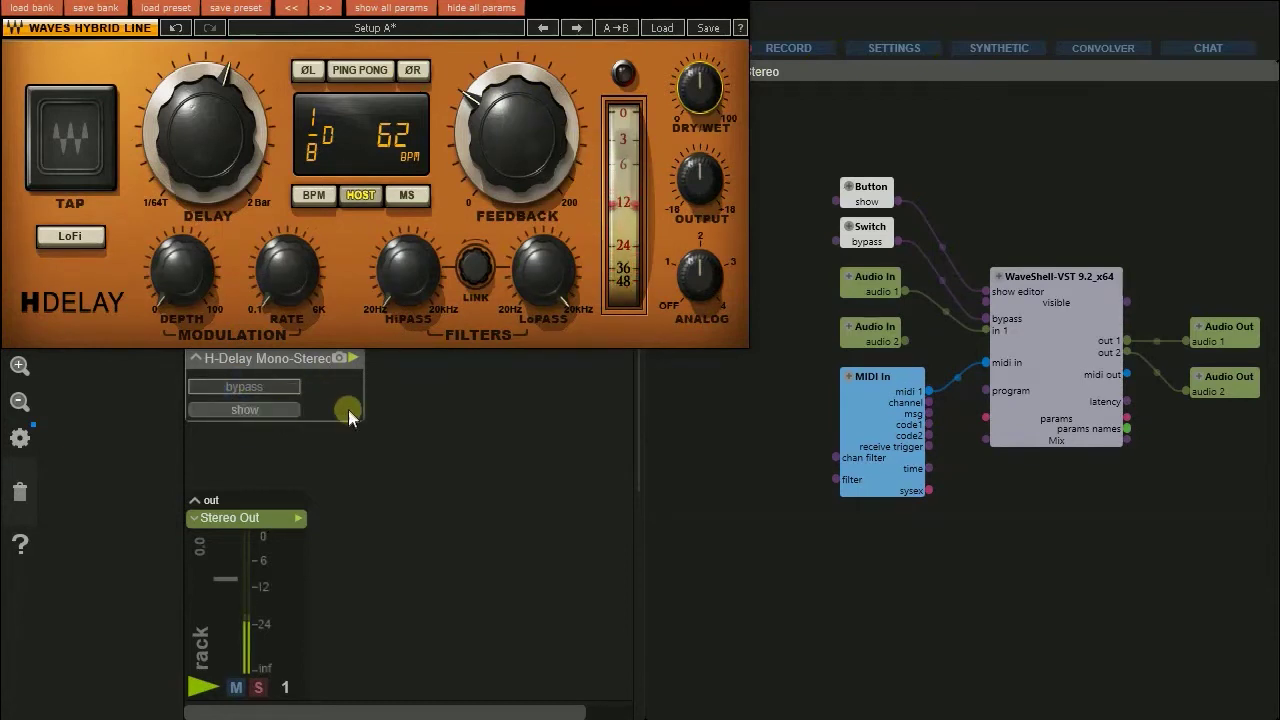
click(256, 389)
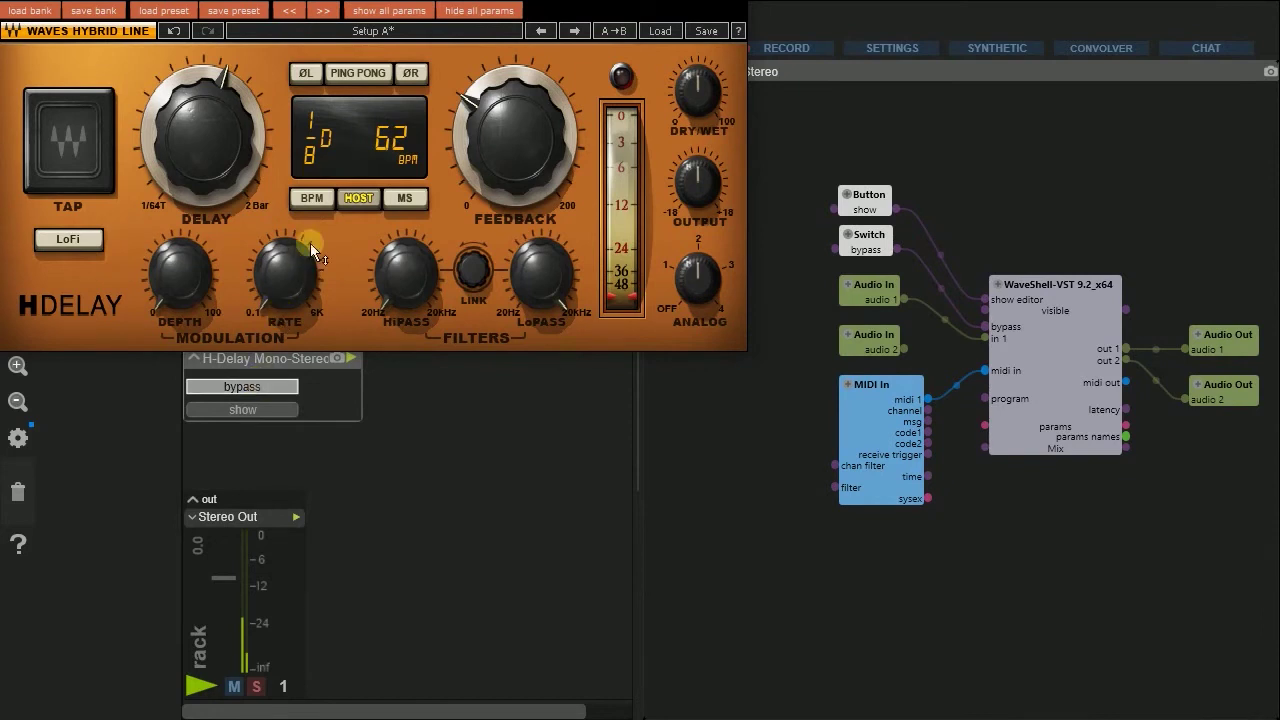
Show and hide the WaveShell node's full plugin parameter list
click(401, 14)
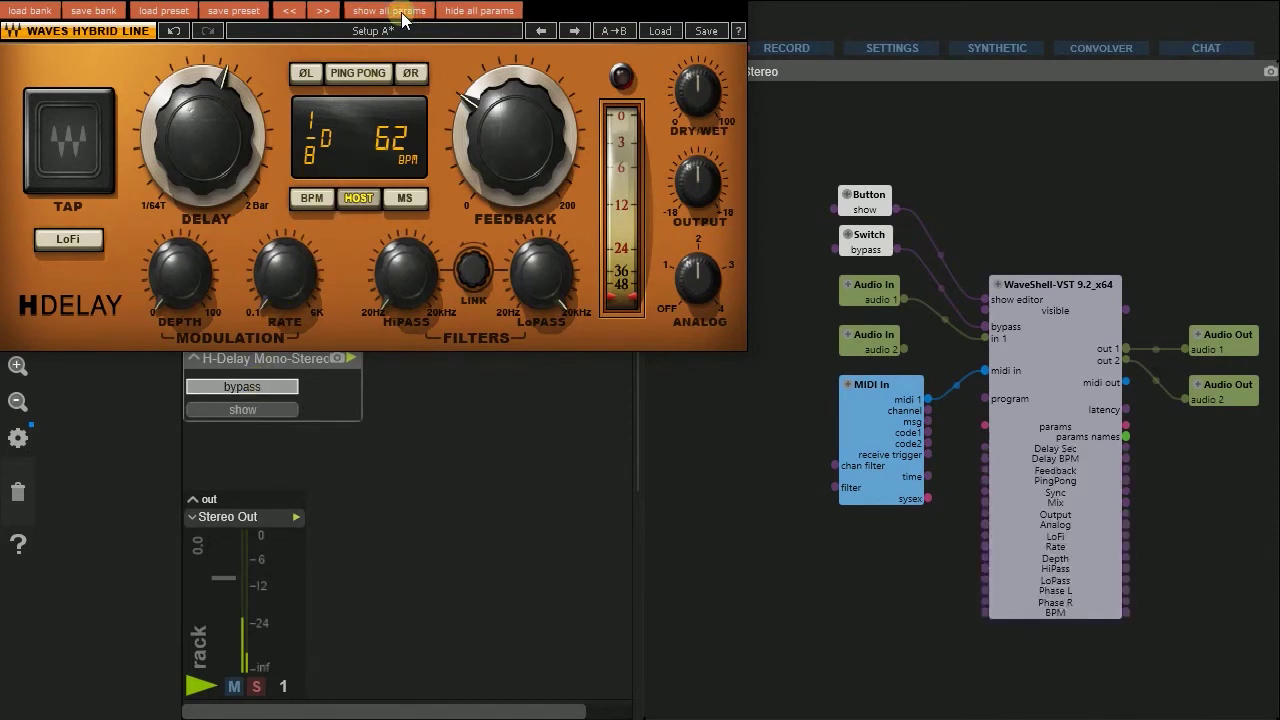
click(478, 12)
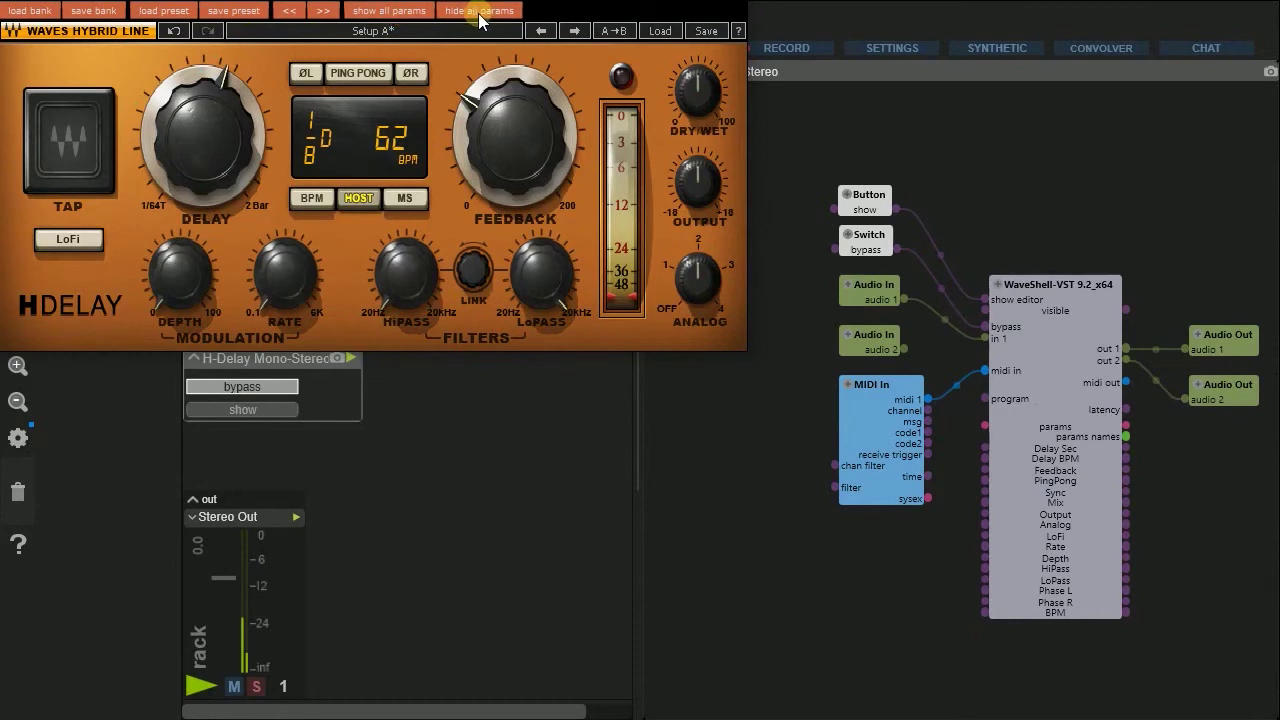
click(383, 12)
click(483, 13)
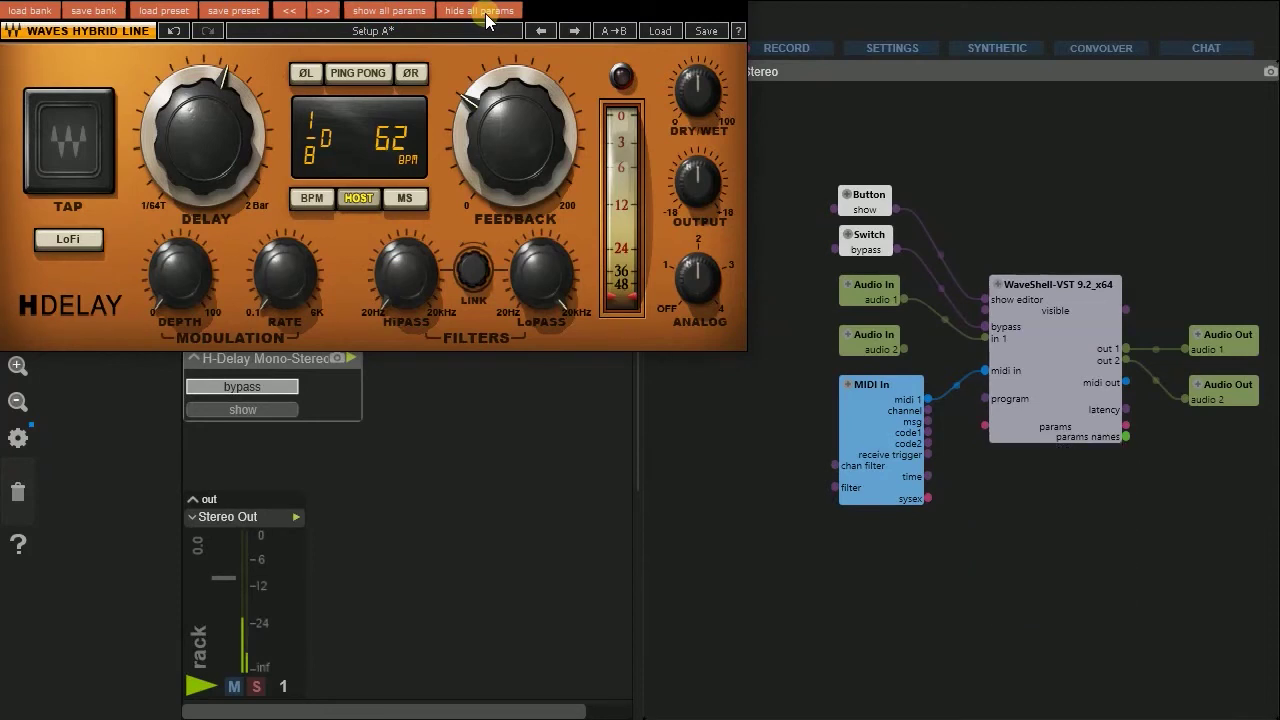
Expose the Feedback parameter and wire a new Knob module to it
click(492, 120)
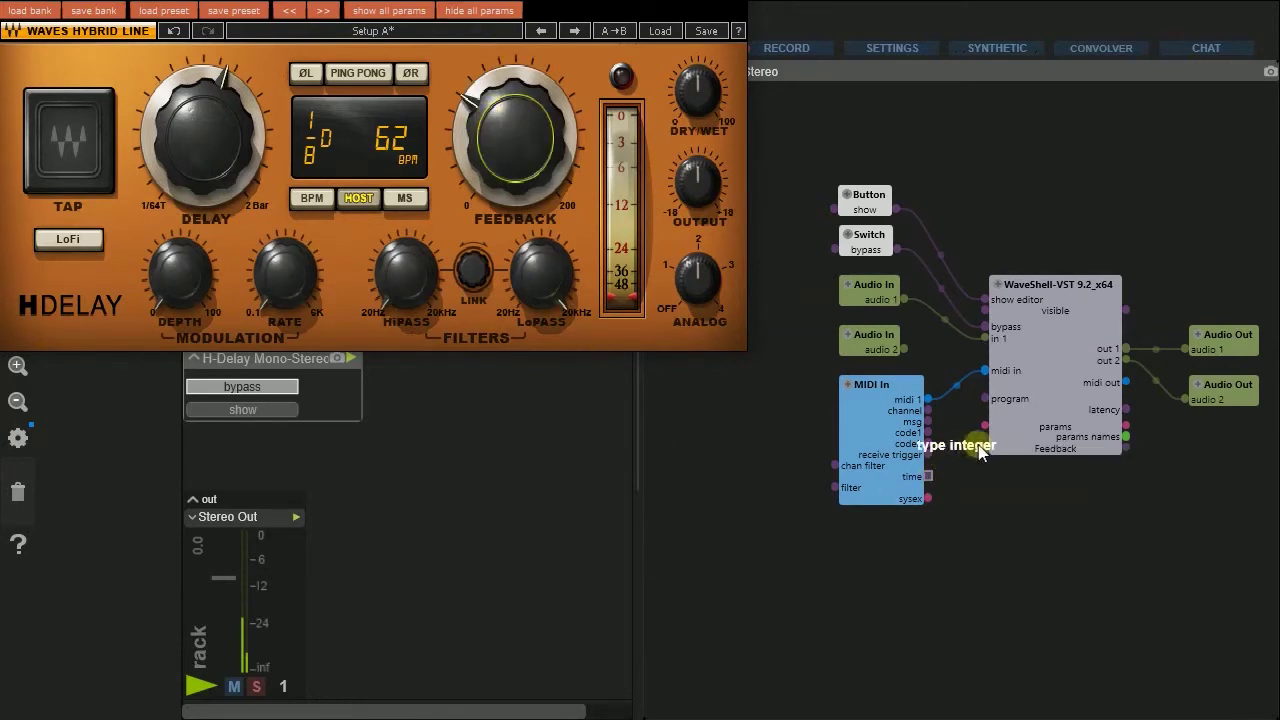
drag(985, 450, 963, 530)
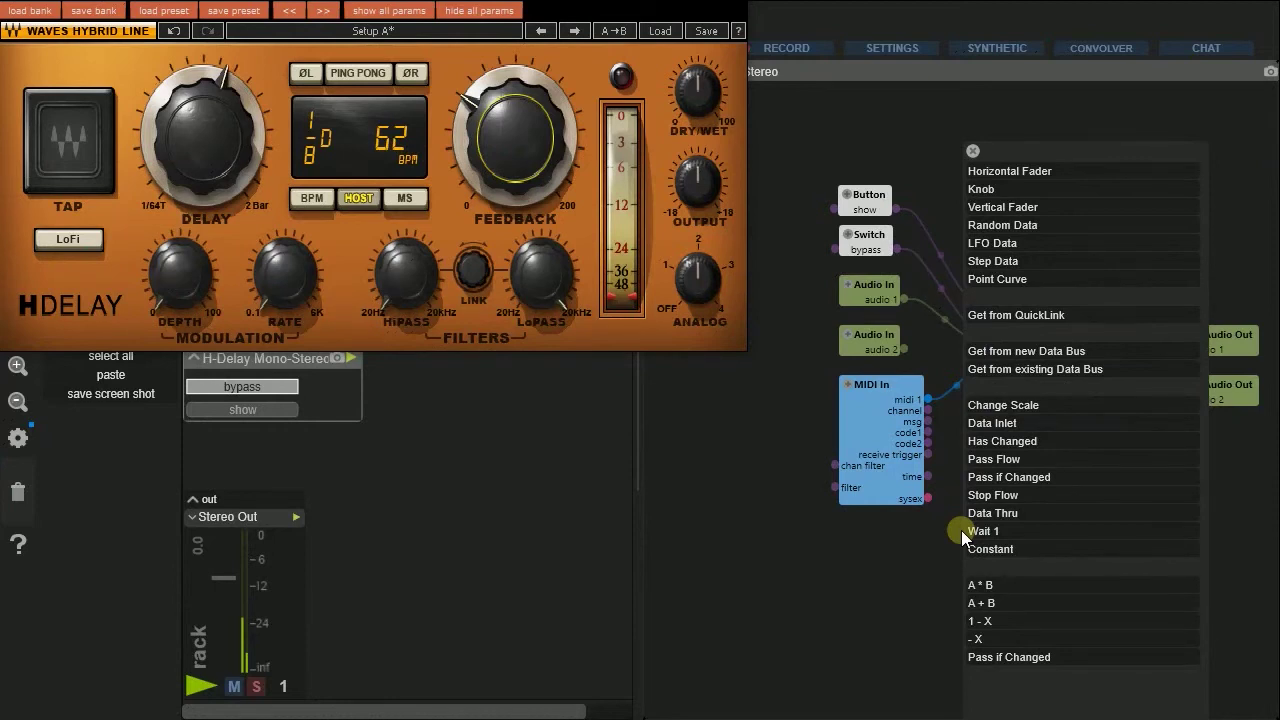
click(988, 190)
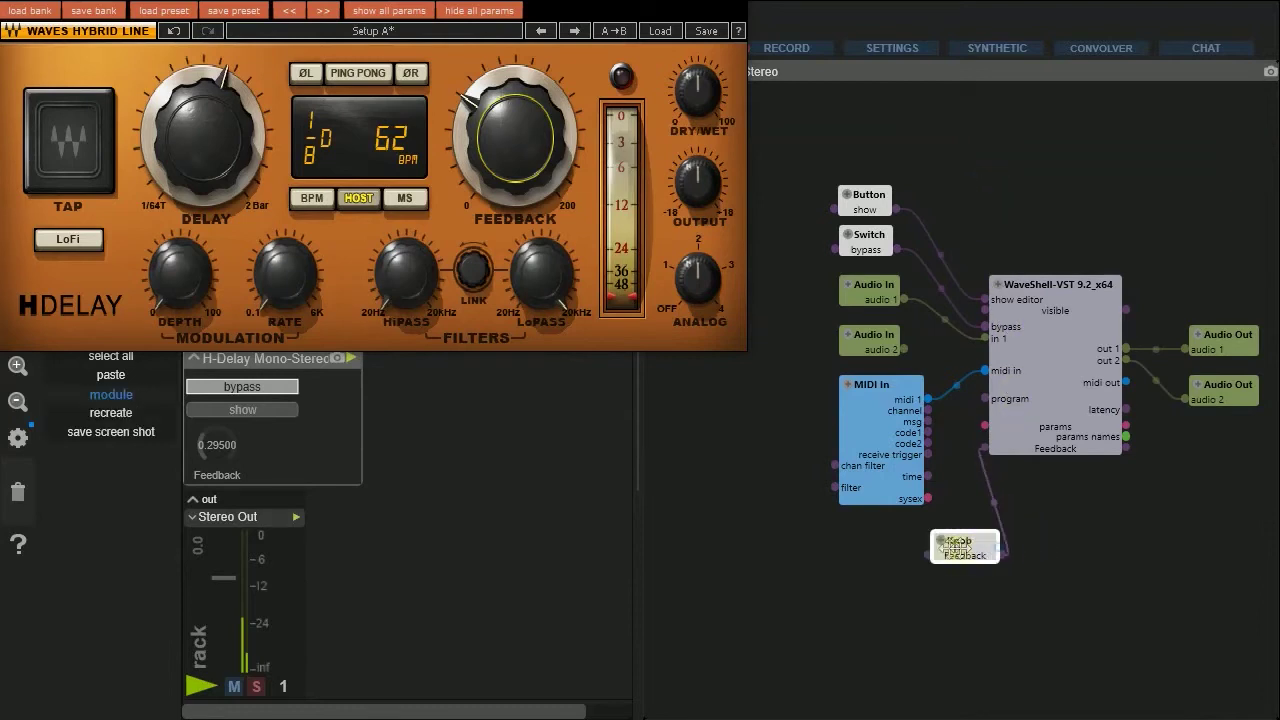
drag(962, 547, 868, 532)
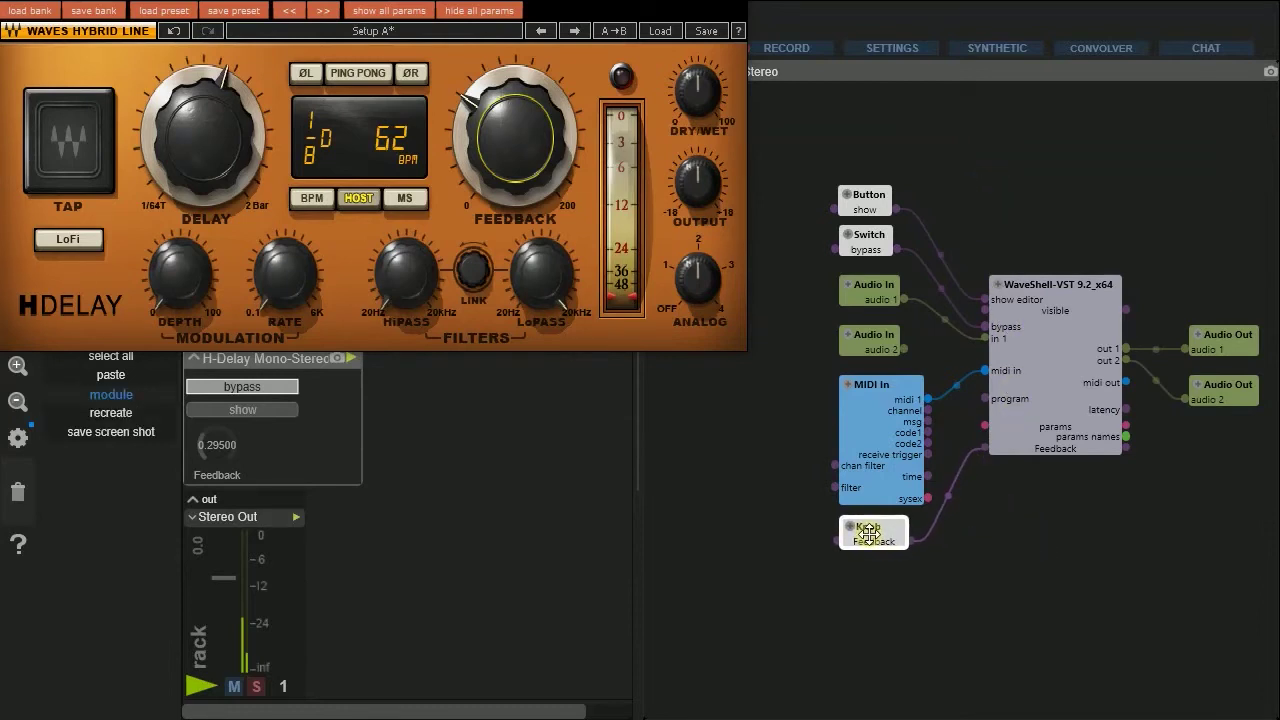
Turn H-Delay back on and raise the rack Feedback knob to 0.15152
drag(206, 431, 216, 475)
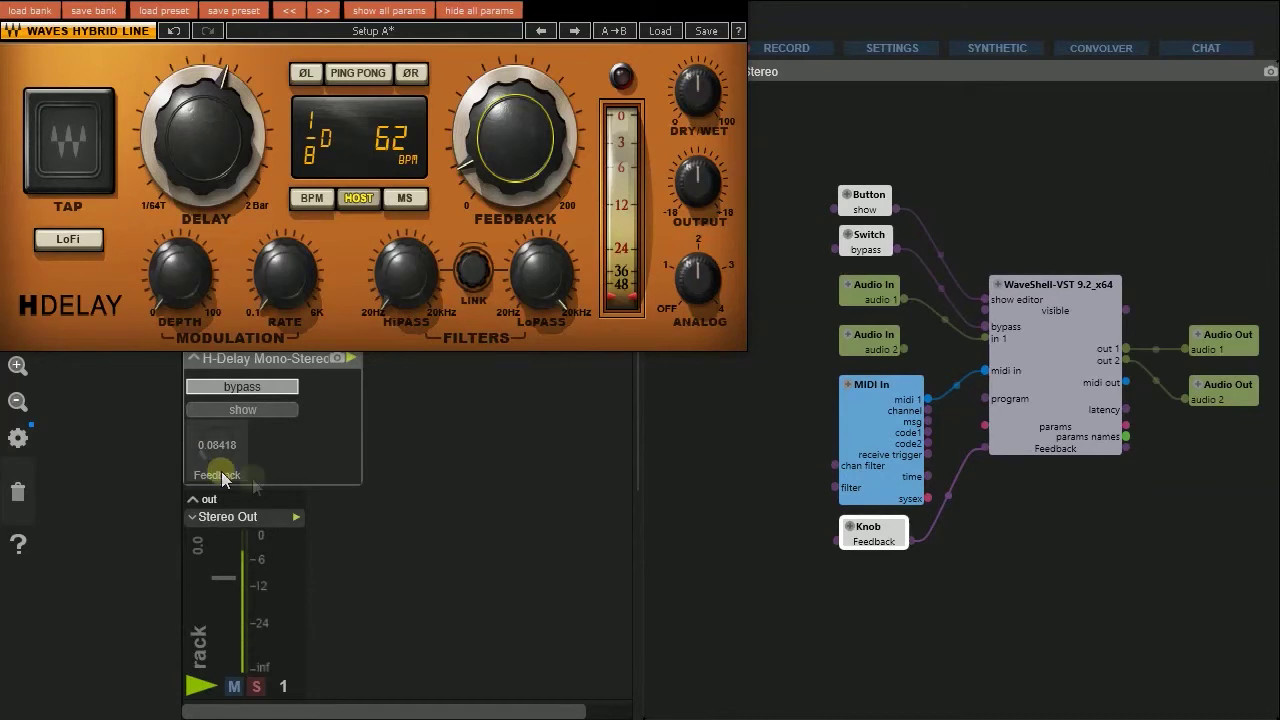
click(243, 386)
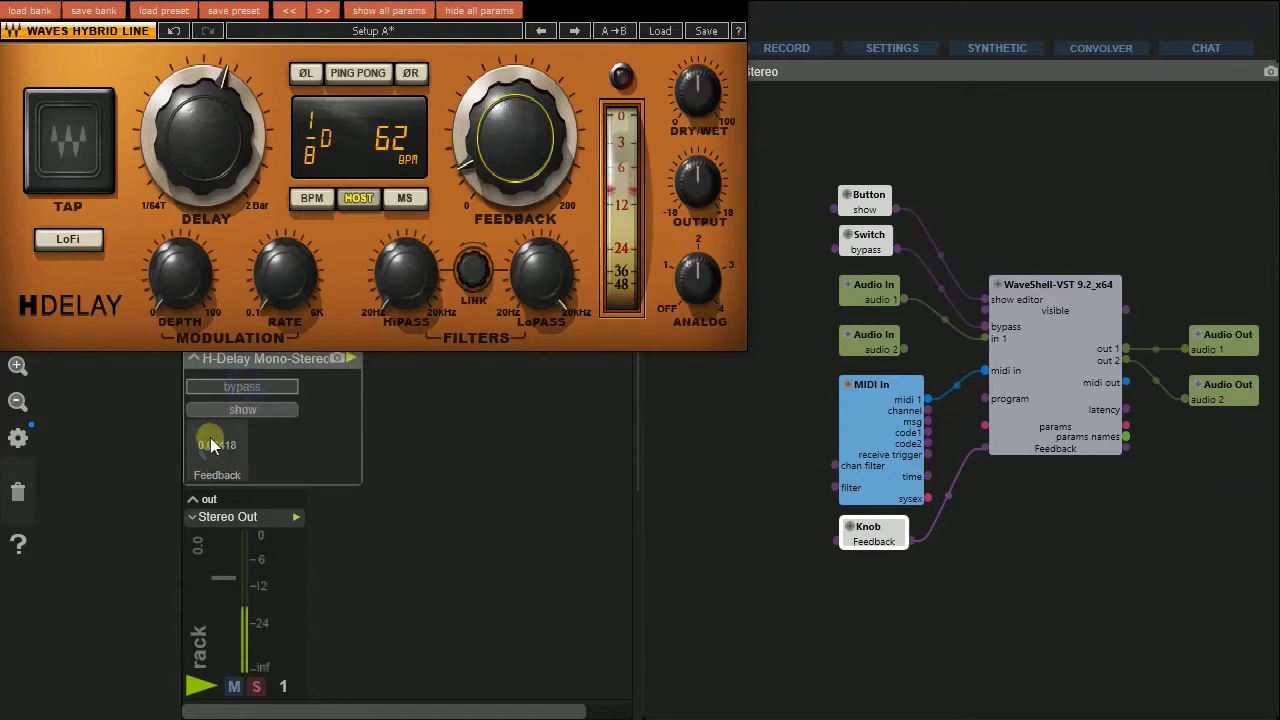
drag(204, 445, 207, 476)
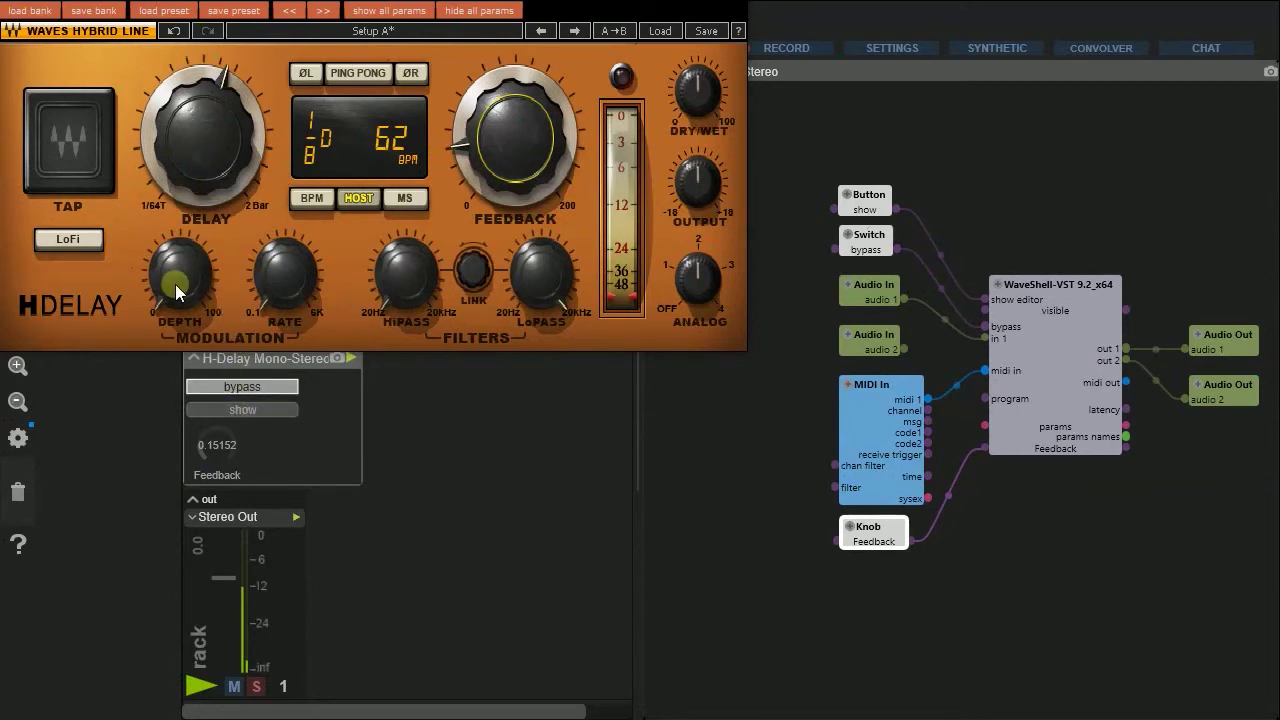
Expose Depth and Mix on the WaveShell node, feeding Mix from a new Random Data module
mouse_move(170, 265)
drag(168, 262, 172, 293)
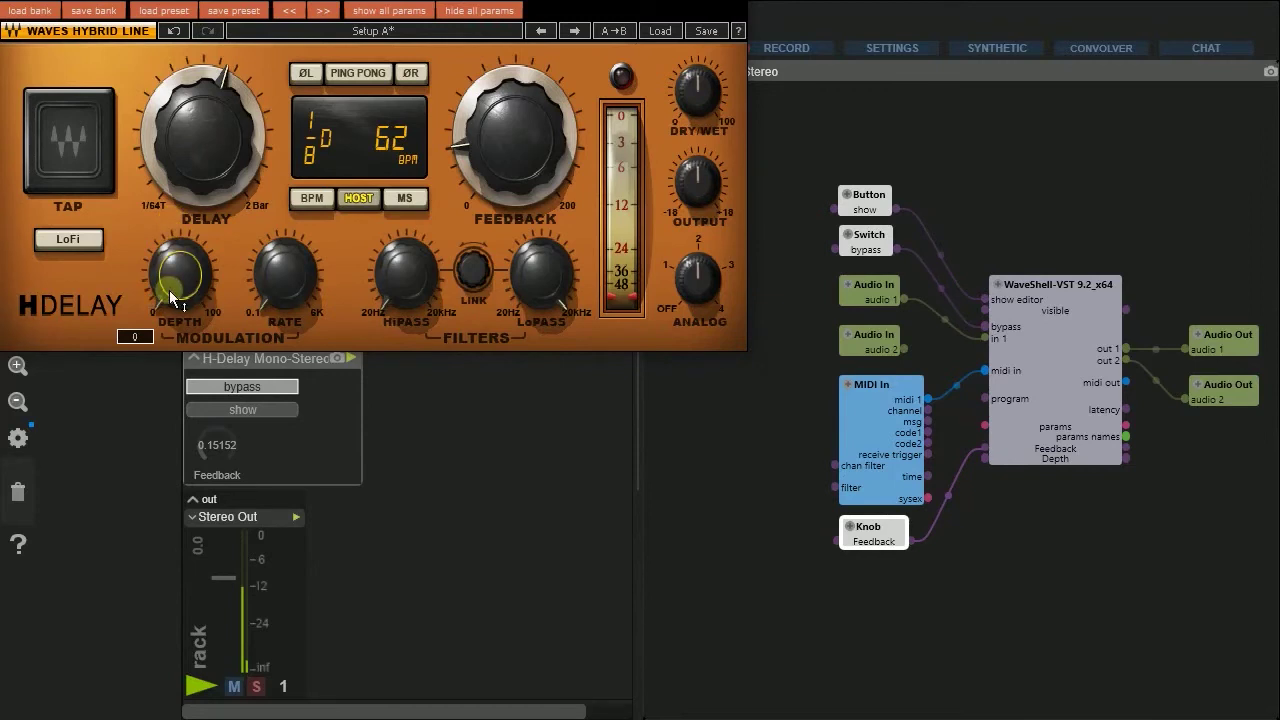
click(690, 88)
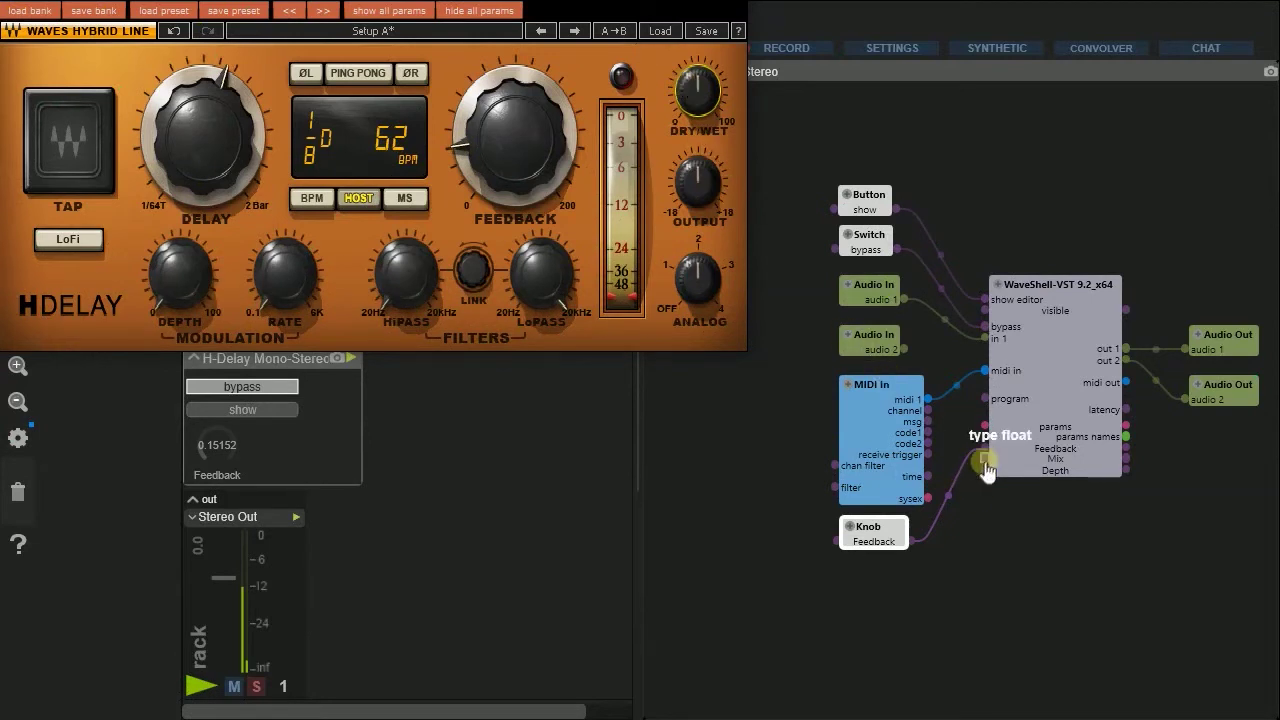
drag(986, 467, 863, 588)
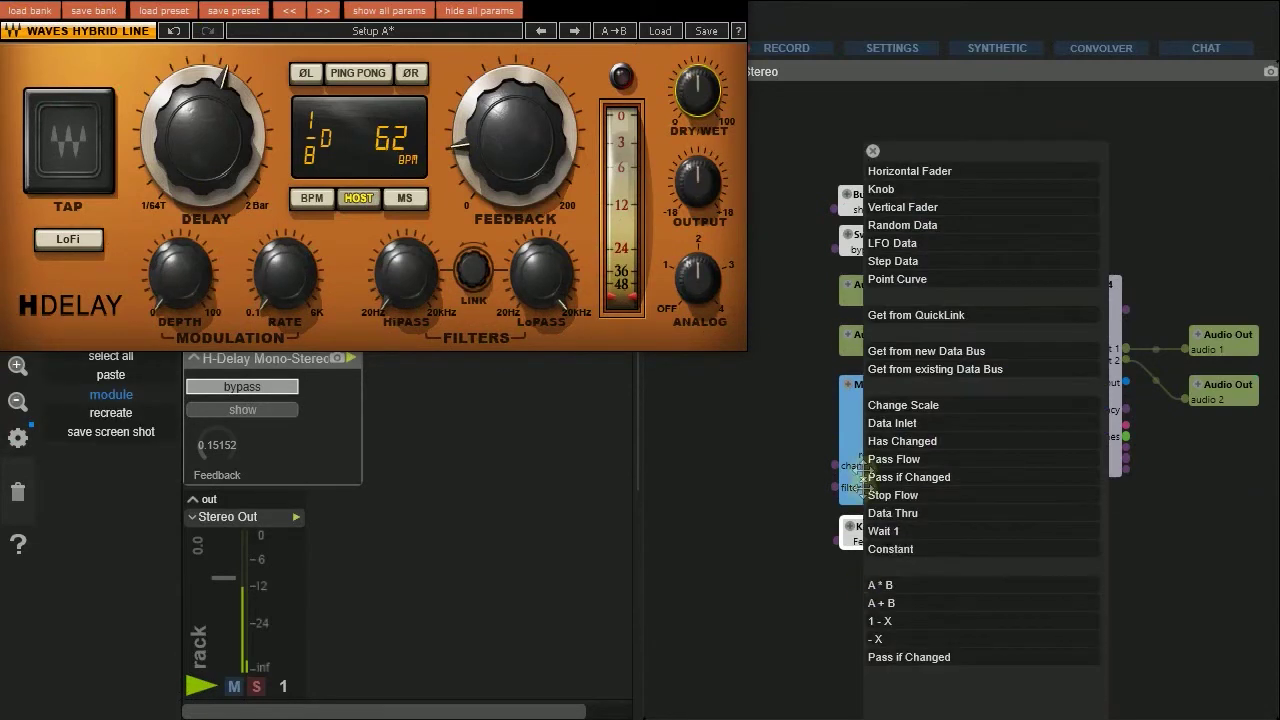
click(933, 227)
drag(950, 668, 920, 637)
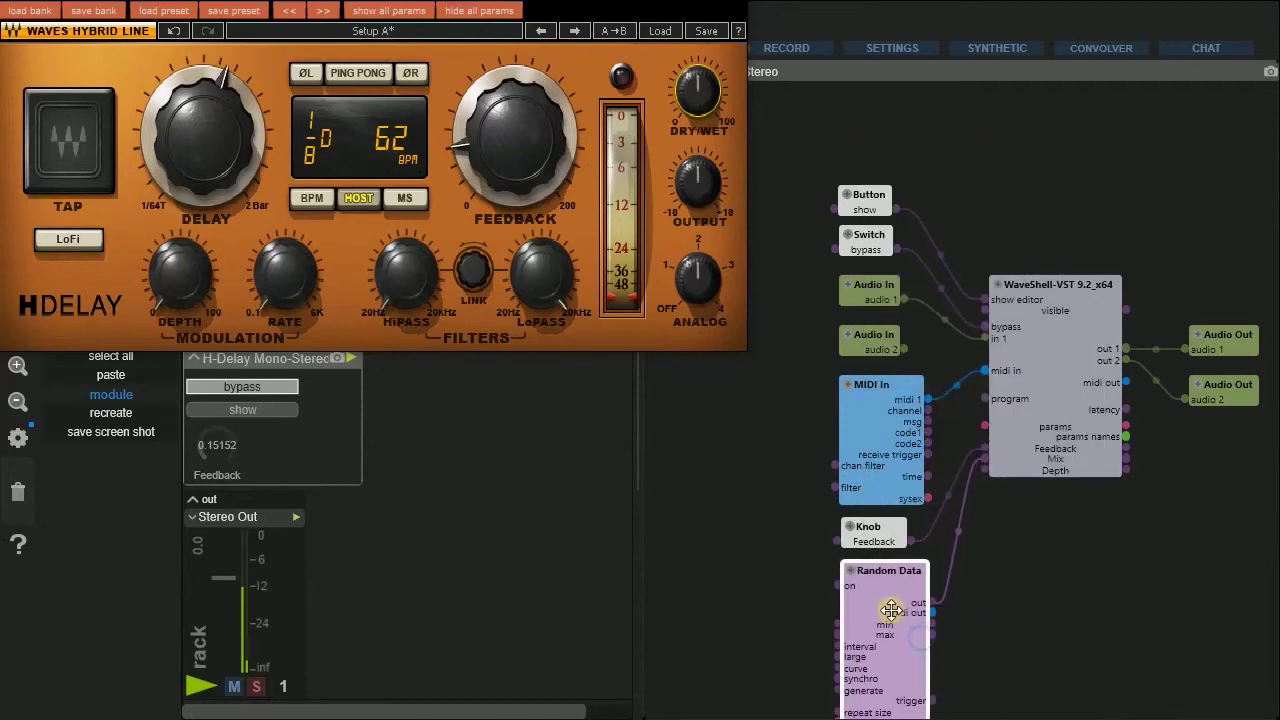
Drive Depth with a new LFO Data module and show its 1.00 Hz sine settings
scroll(980, 546, down, 3)
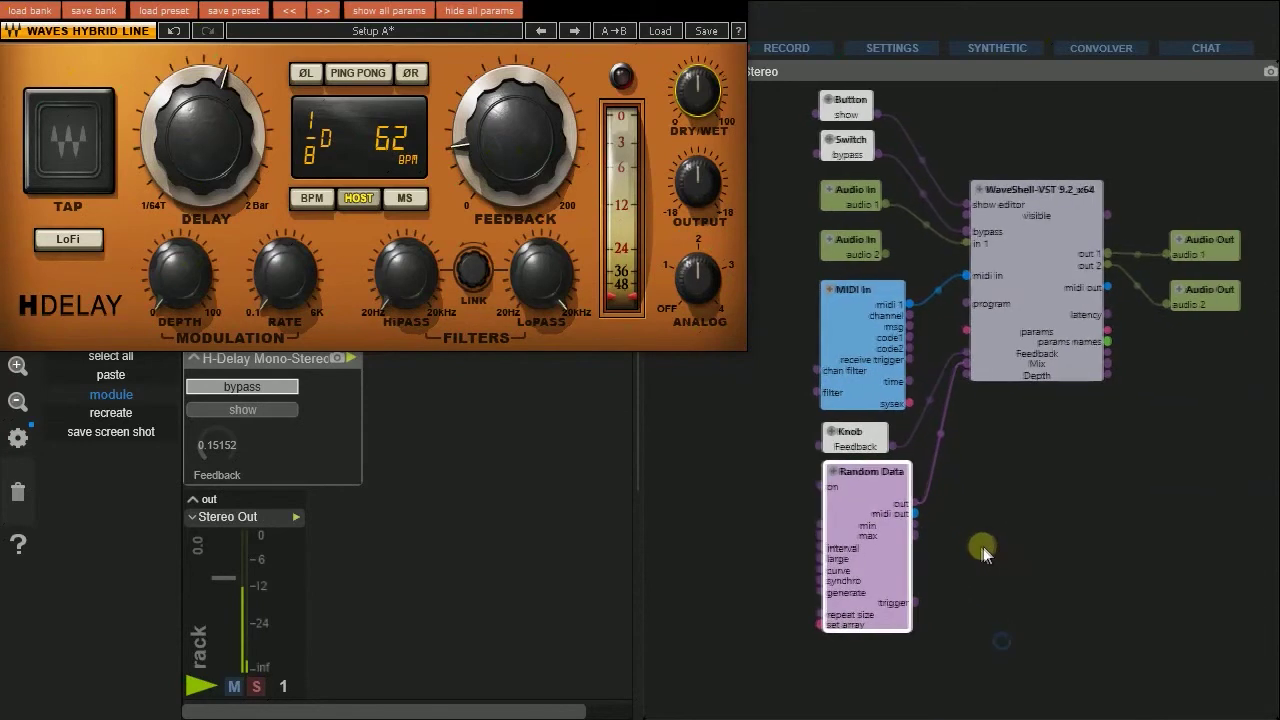
drag(960, 376, 938, 648)
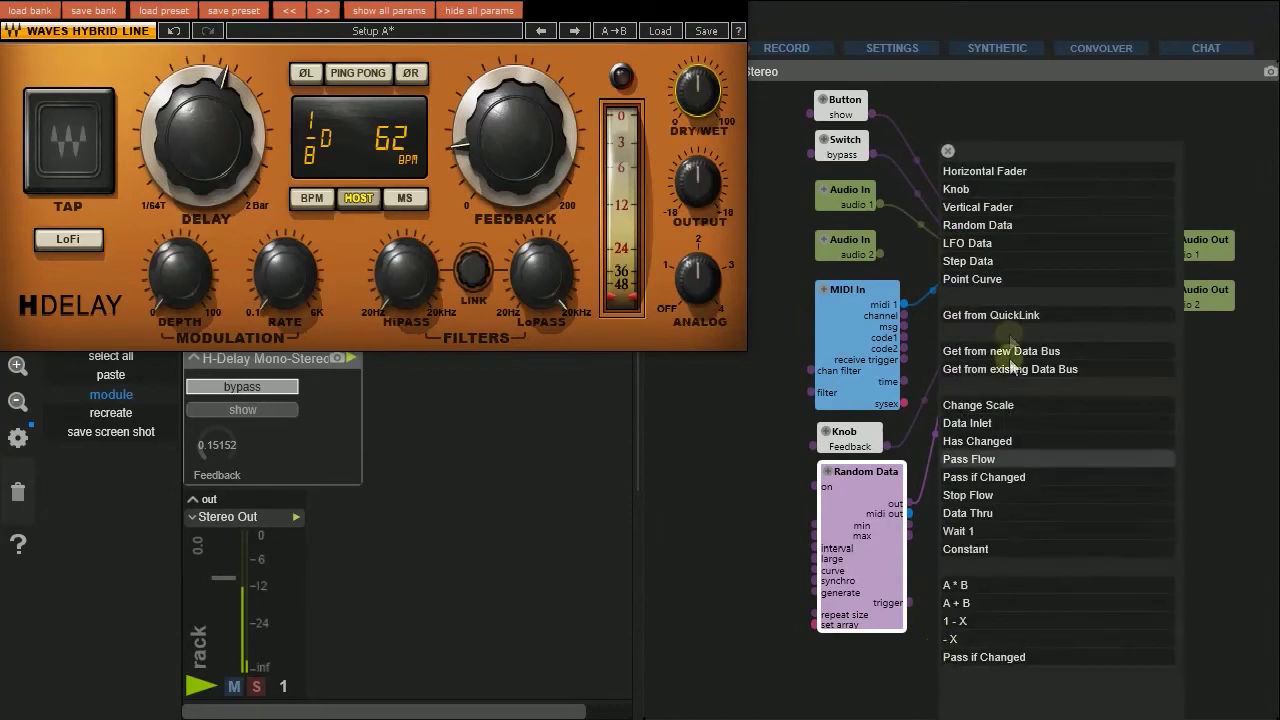
click(1007, 242)
drag(967, 686, 946, 596)
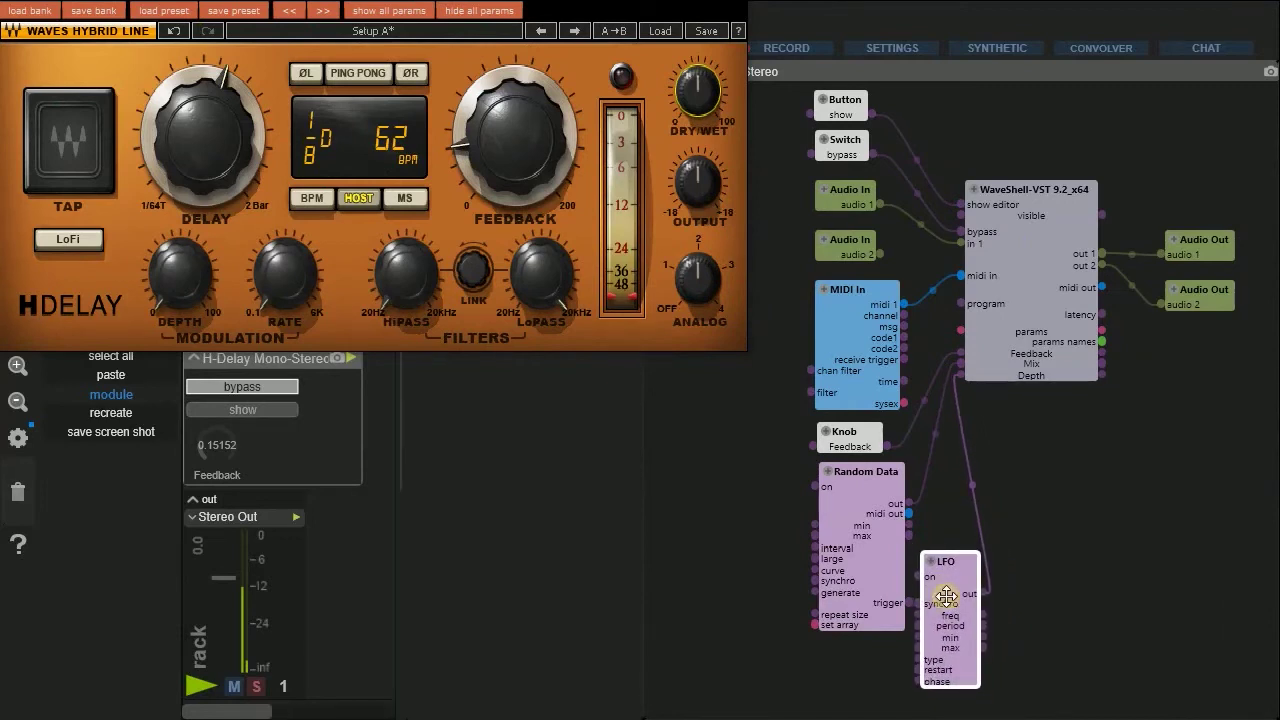
drag(403, 448, 770, 450)
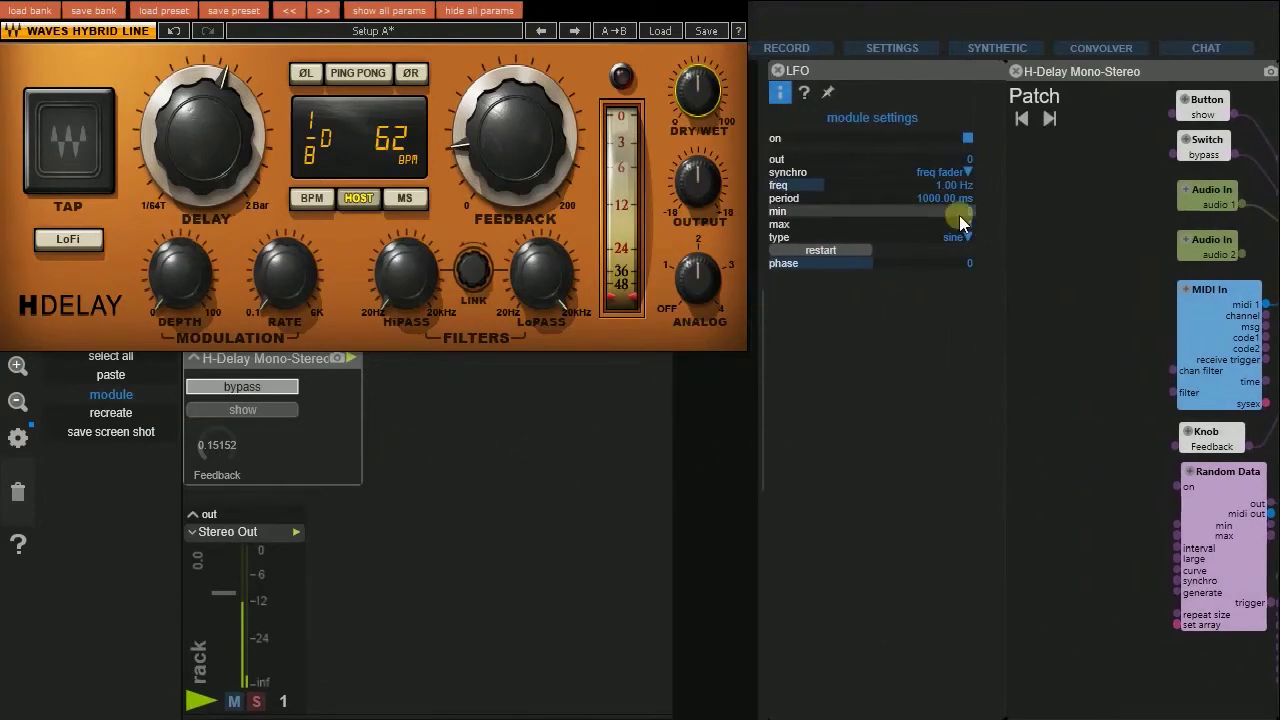
Set the LFO range to min 0.2 and max 0.8, then widen the patch view
double_click(972, 213)
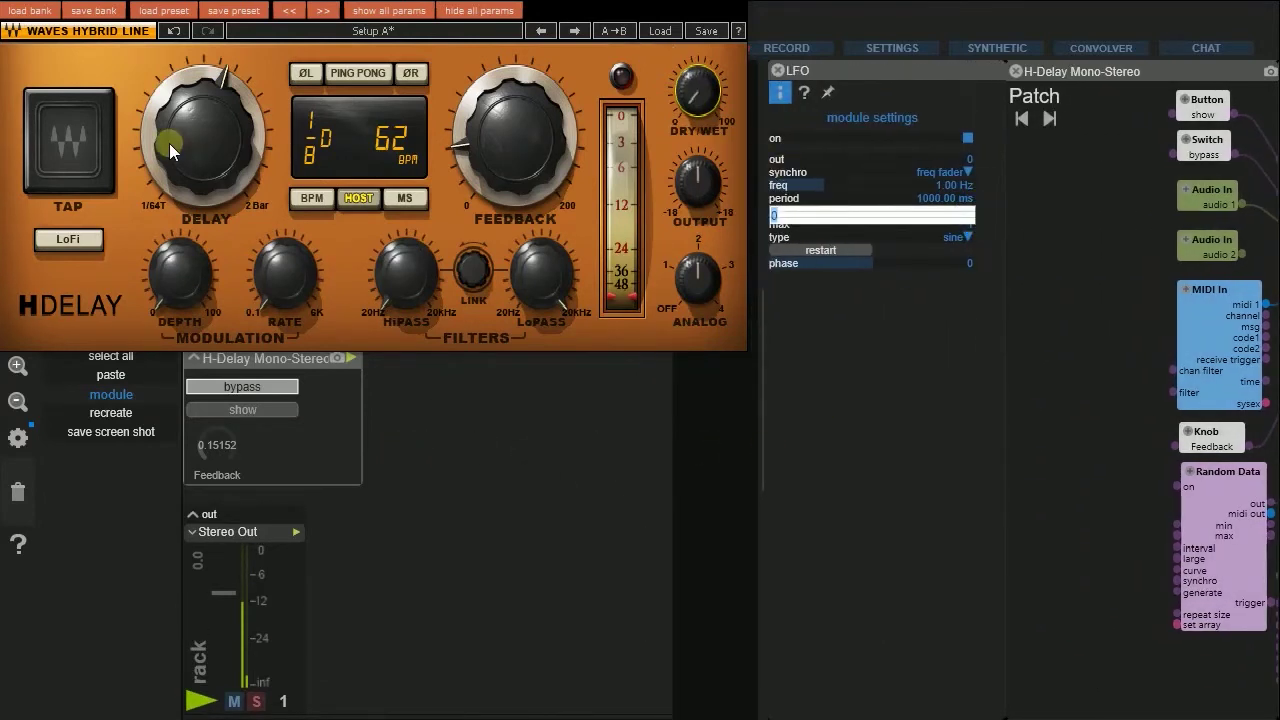
text(,2)
key(Return)
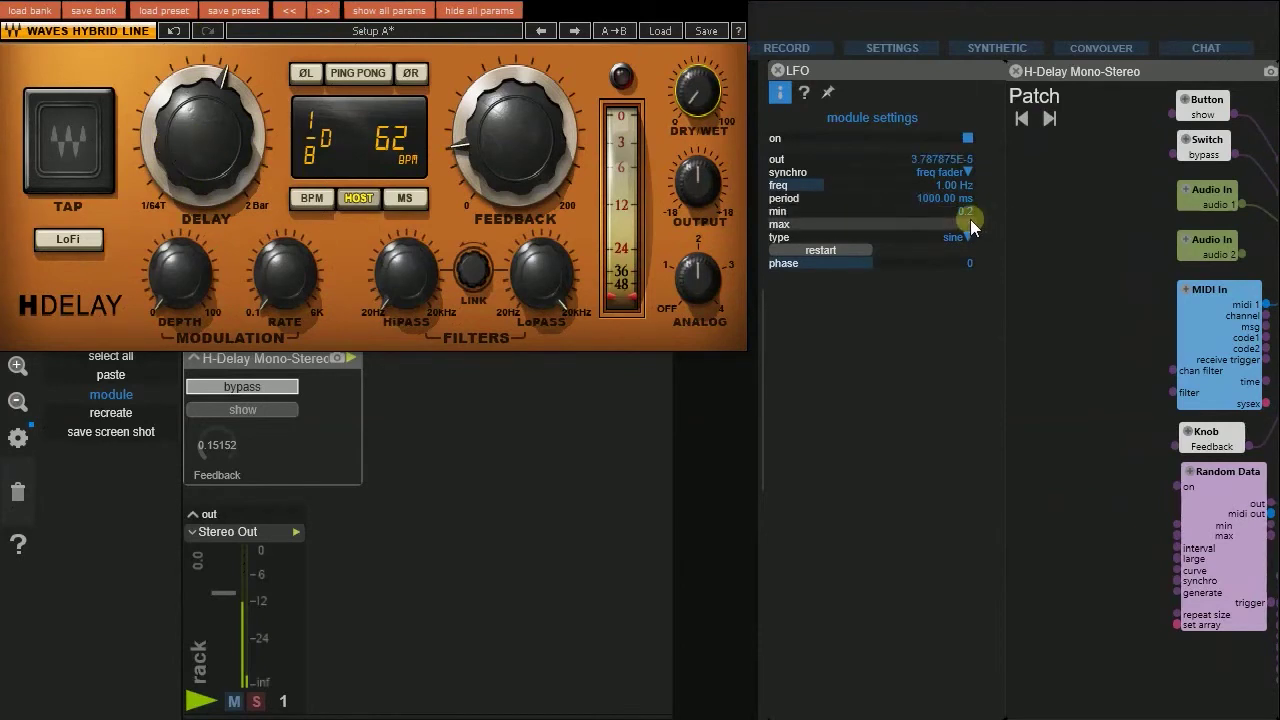
click(969, 224)
text(0,3)
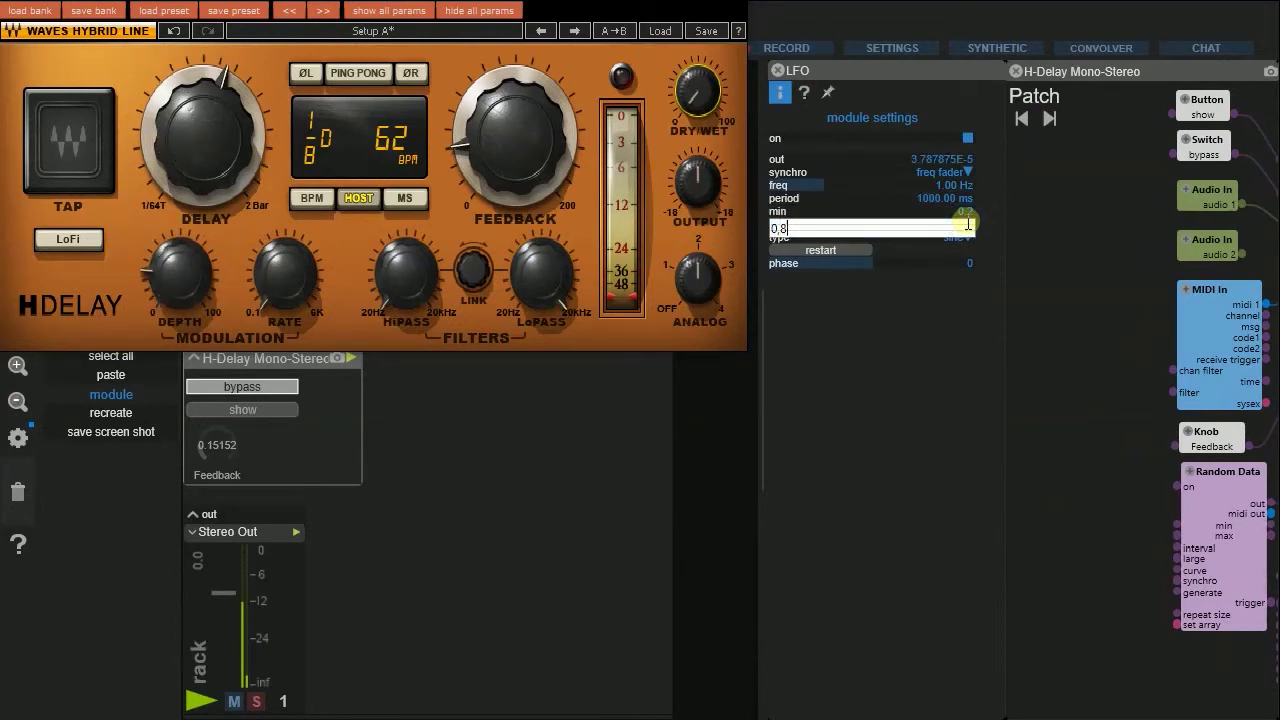
key(Return)
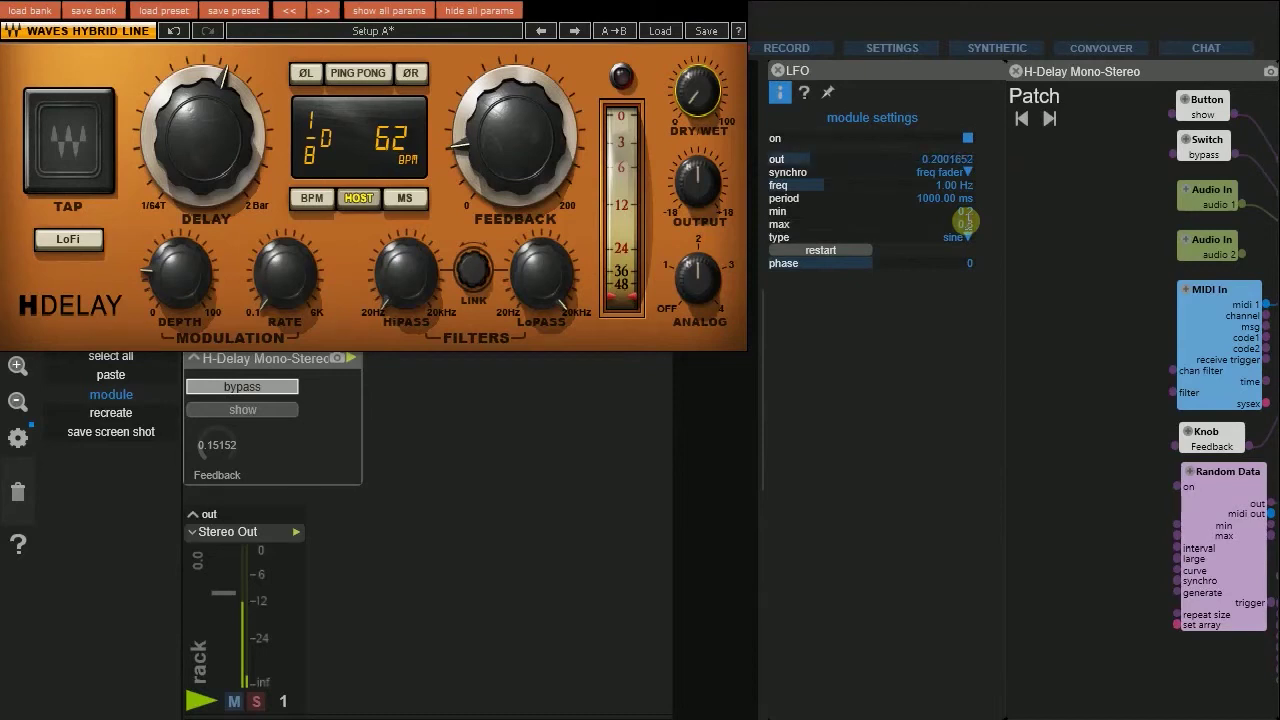
drag(763, 376, 677, 388)
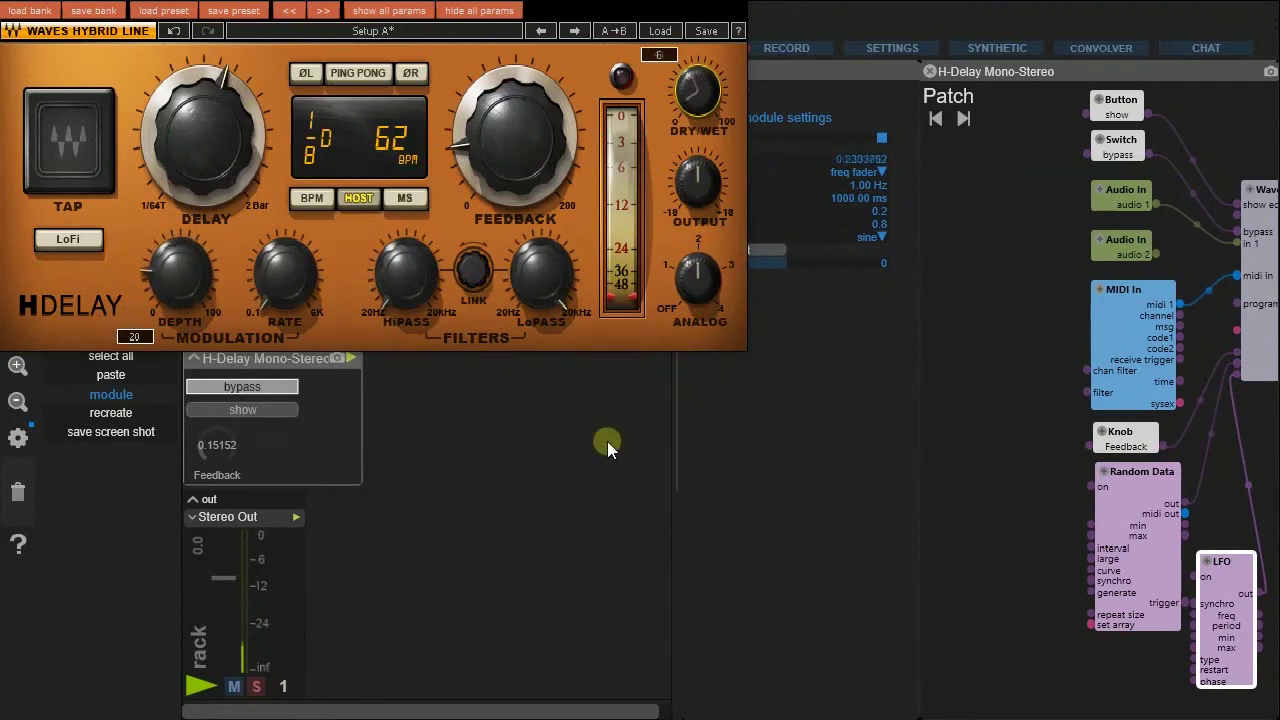
Turn the rack Feedback knob to 0.32, close the H-Delay window, and enable learn mode
click(248, 387)
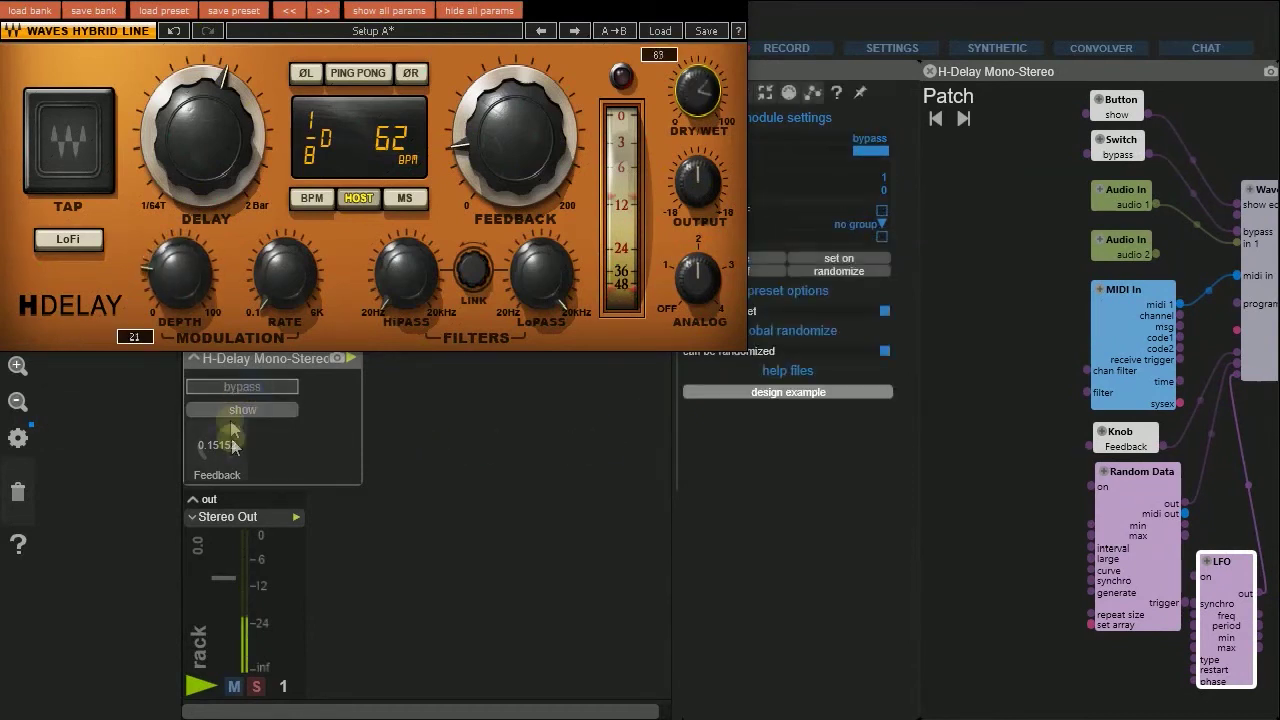
drag(202, 441, 257, 513)
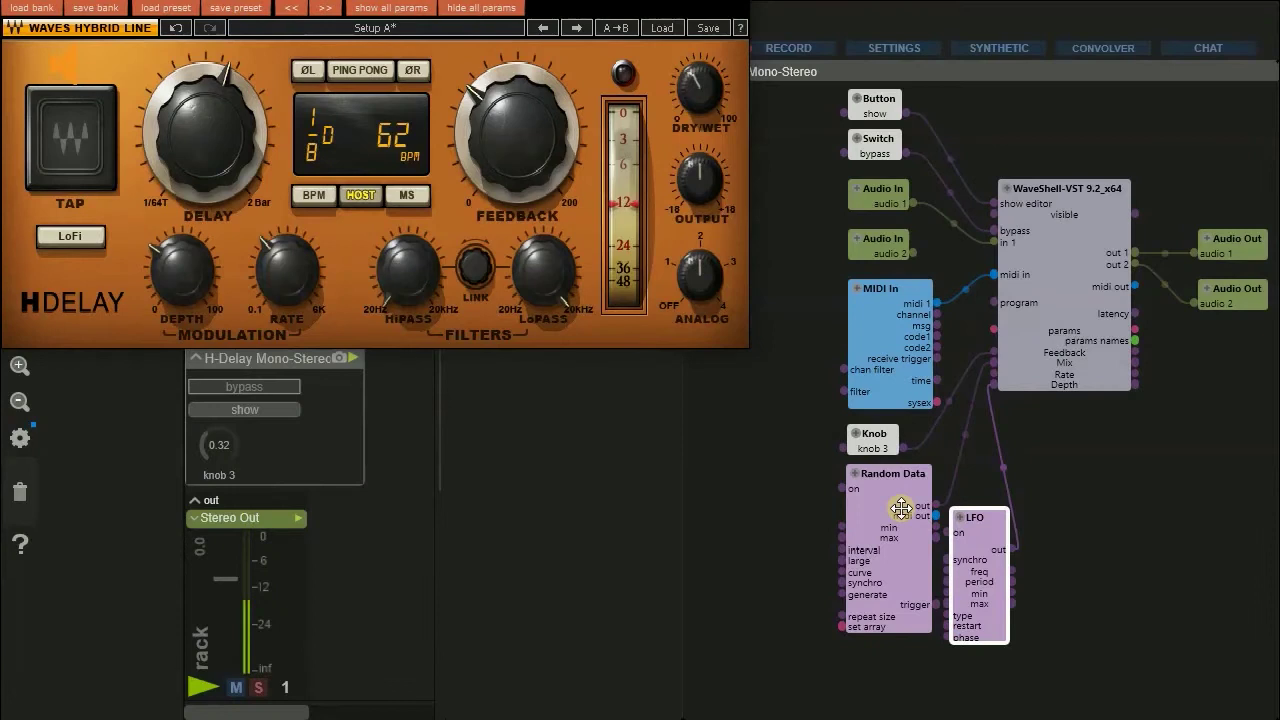
click(246, 409)
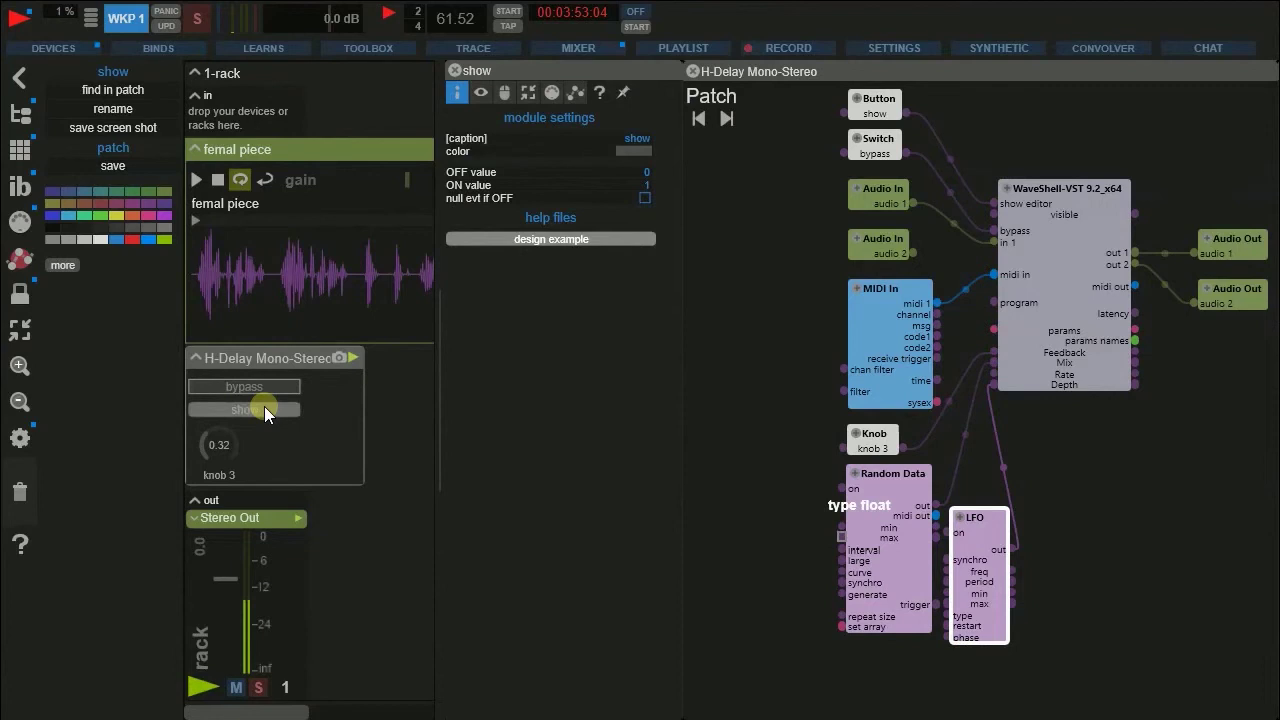
click(18, 222)
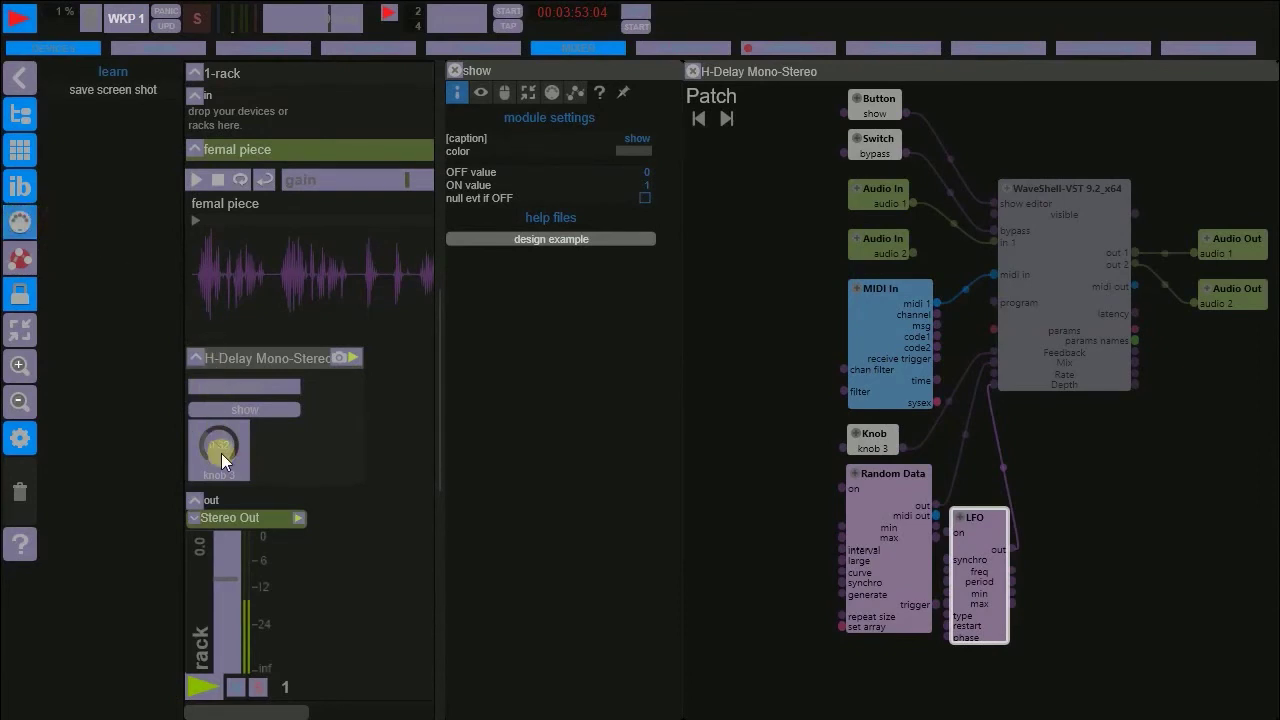
Pick knob 3 (reading 0.00) as the learn target, then switch learn mode off
click(221, 453)
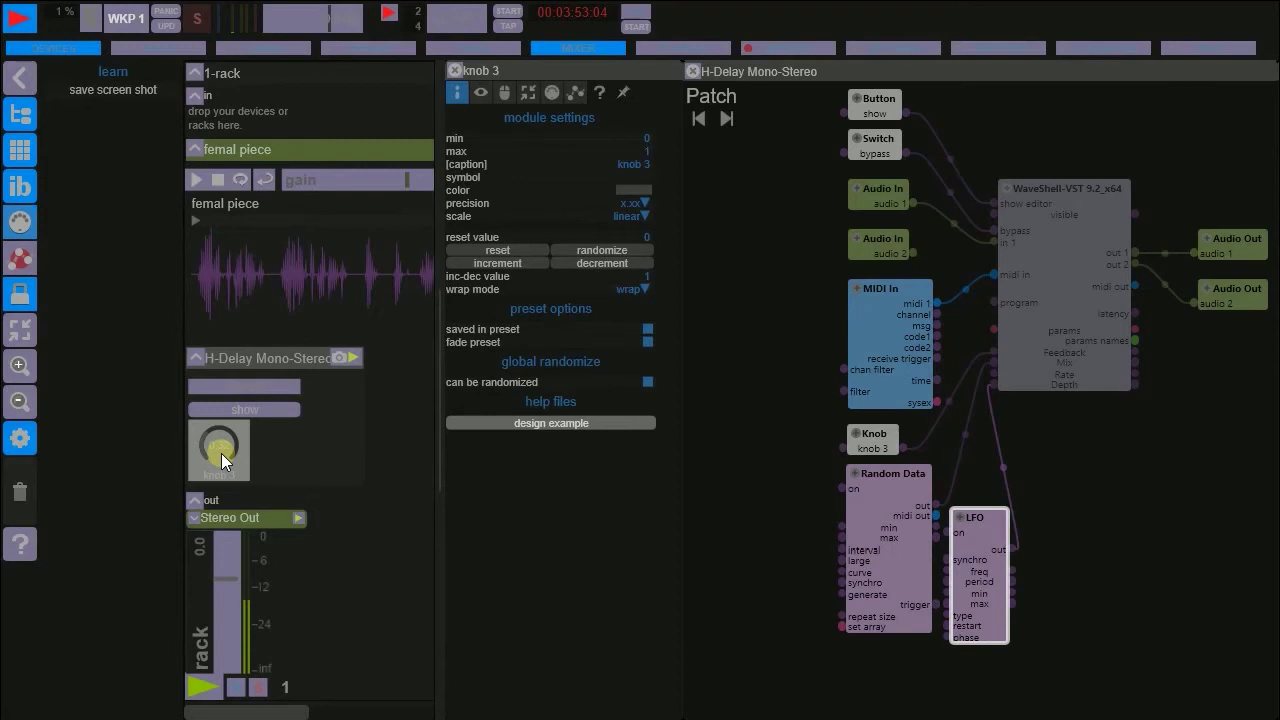
click(221, 453)
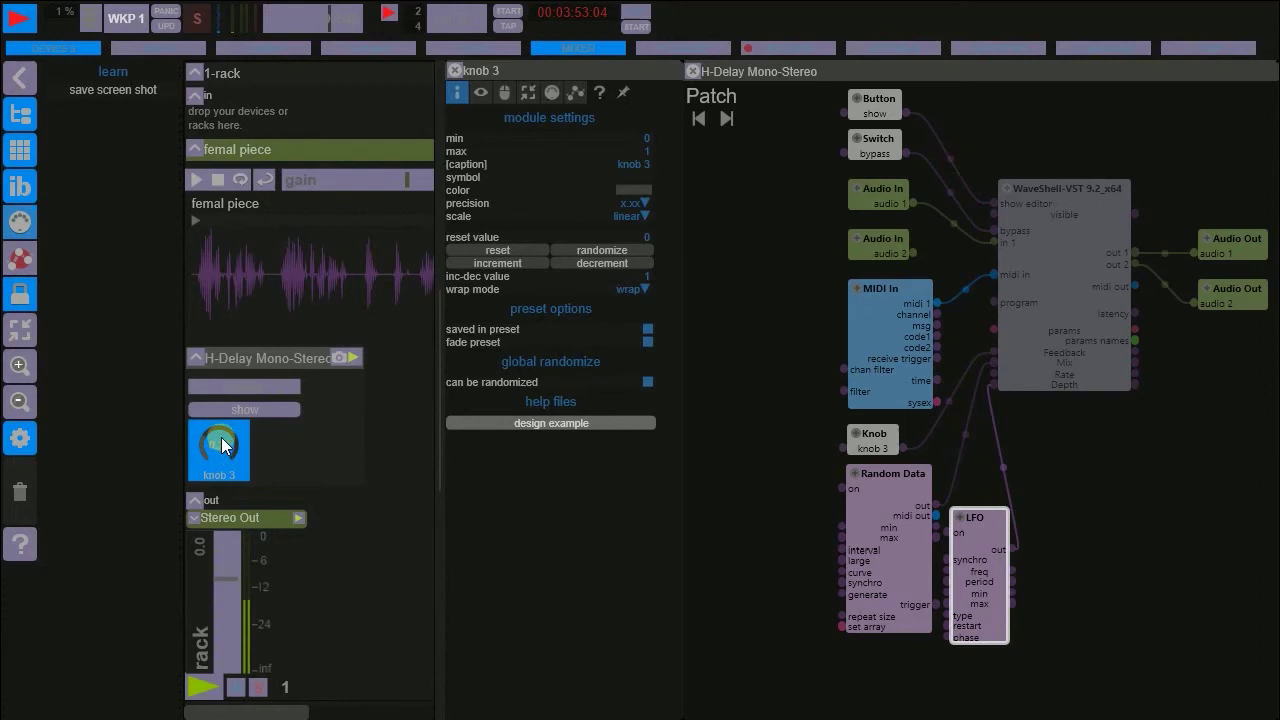
click(20, 228)
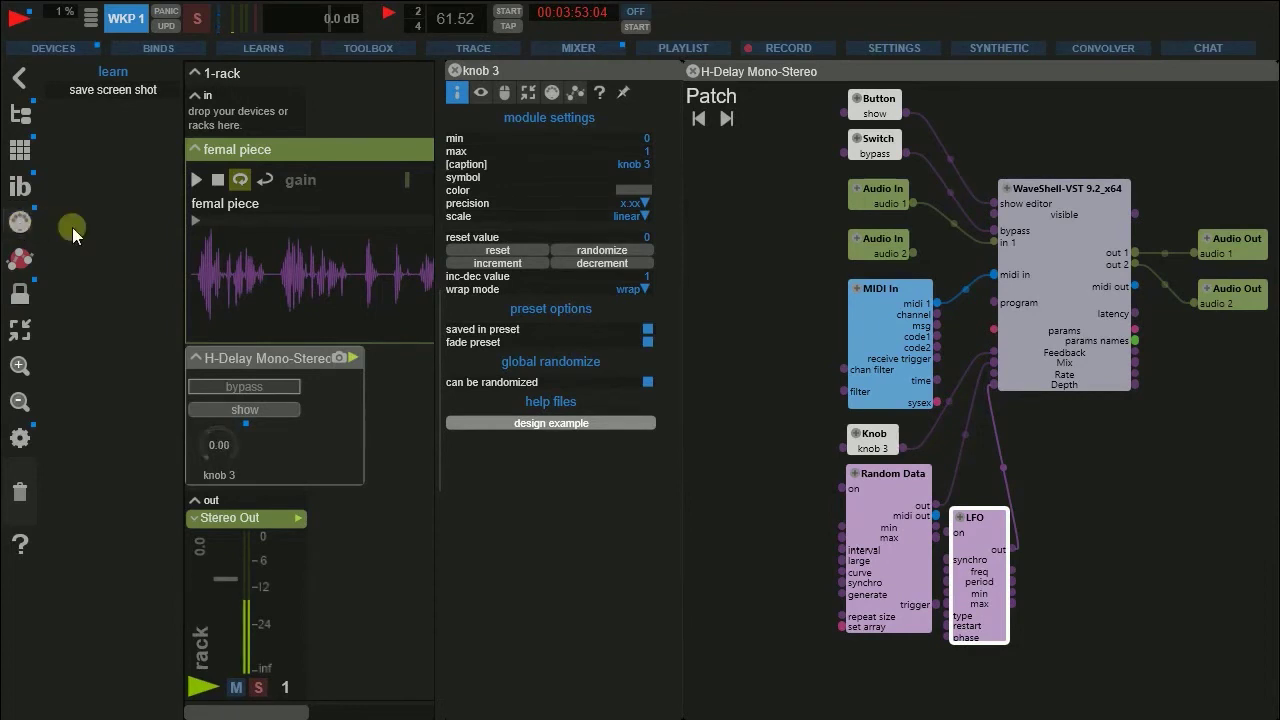
Bypass the H-Delay effect from its plugin window, then close that window
click(251, 413)
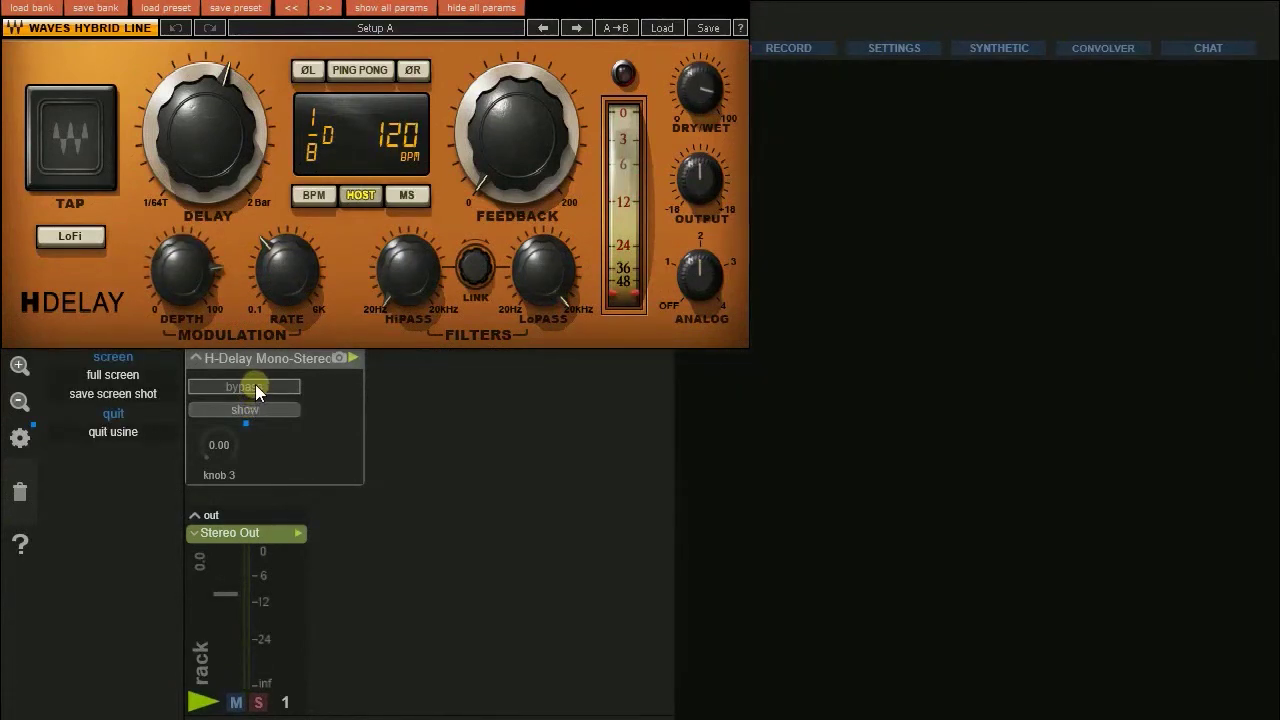
click(255, 386)
click(249, 409)
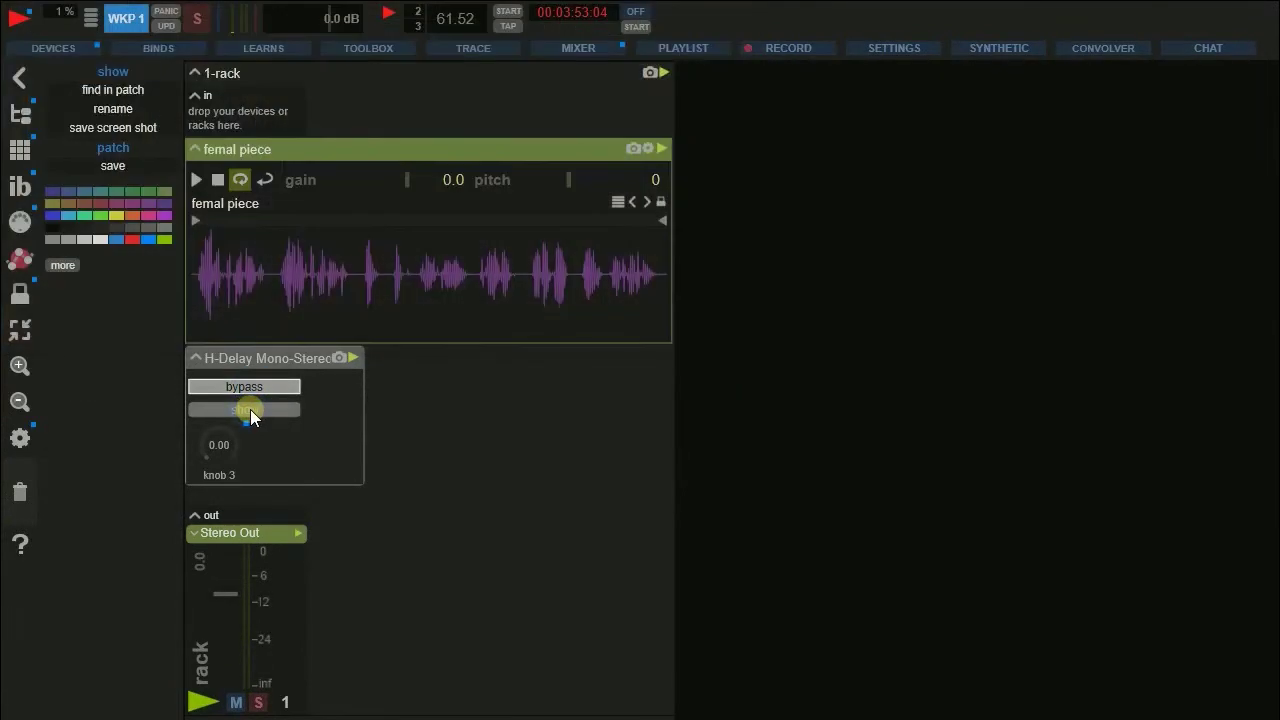
Drag TrueVerb Stereo from the plug-ins browser into a new 2-rack right of 1-rack
key(ctrl+b)
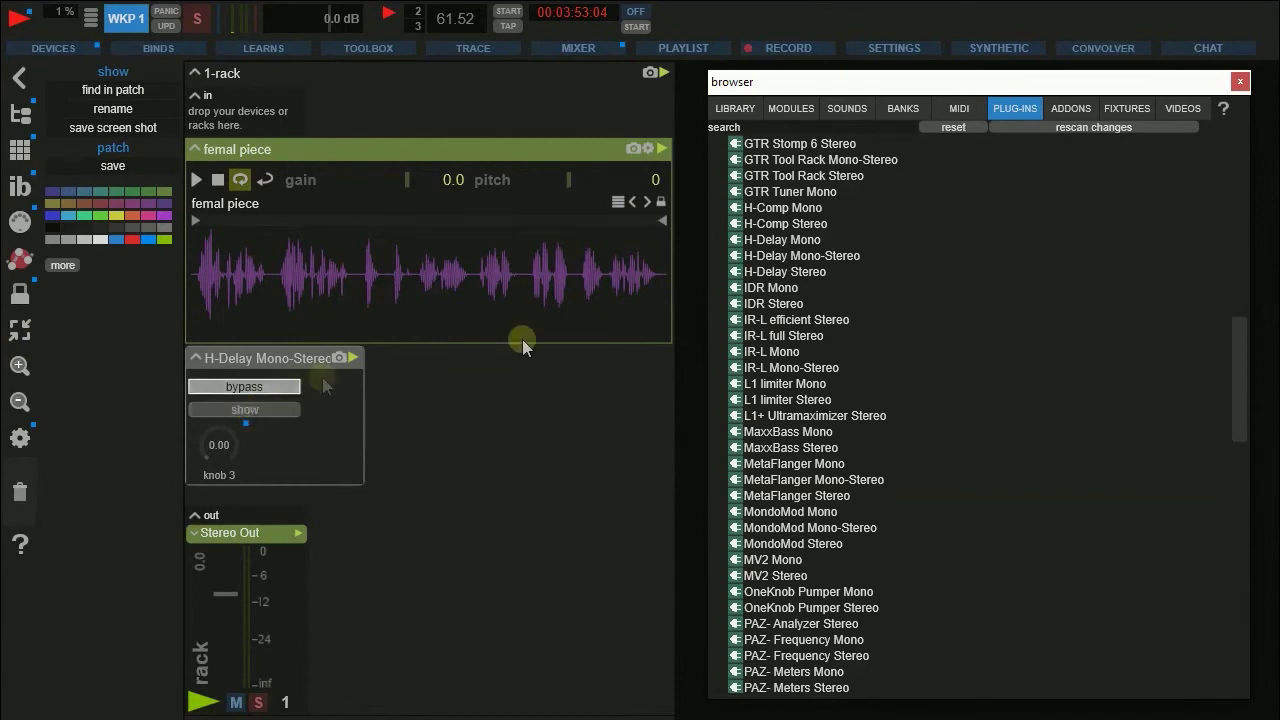
scroll(1026, 317, down, 9)
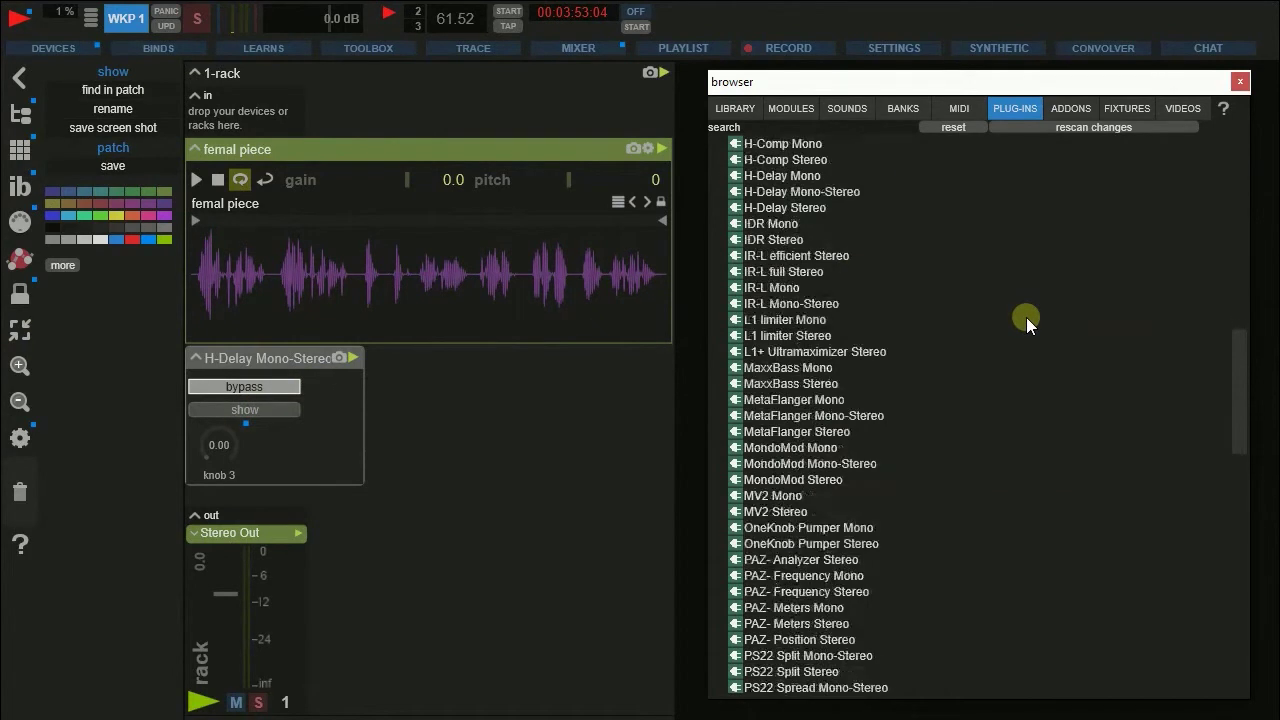
scroll(1026, 316, down, 10)
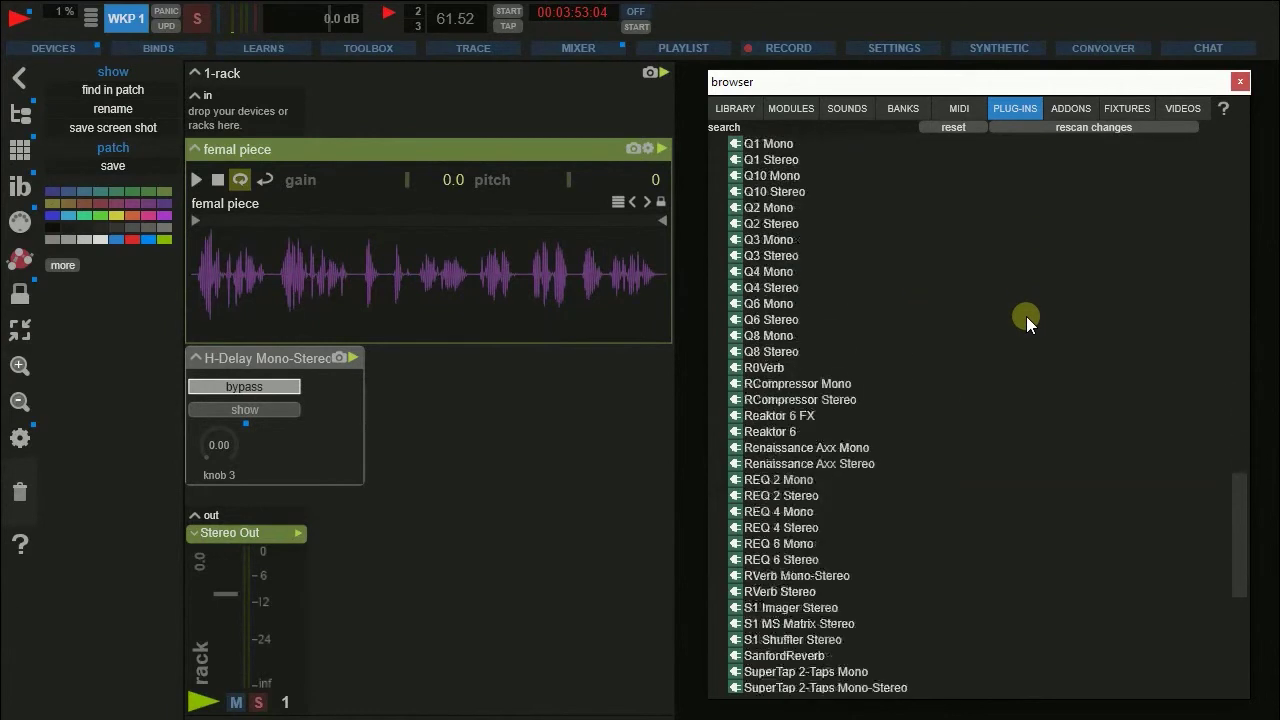
scroll(1053, 384, down, 1)
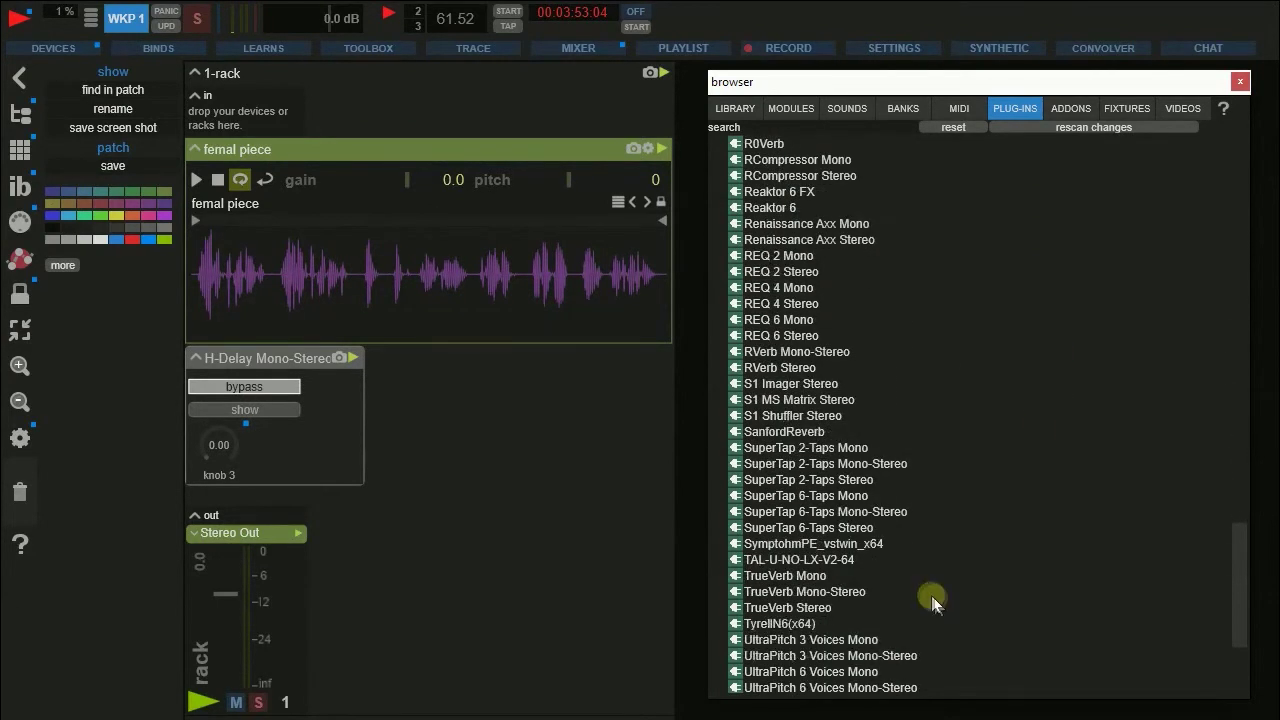
click(822, 607)
drag(1056, 90, 404, 45)
drag(101, 567, 851, 349)
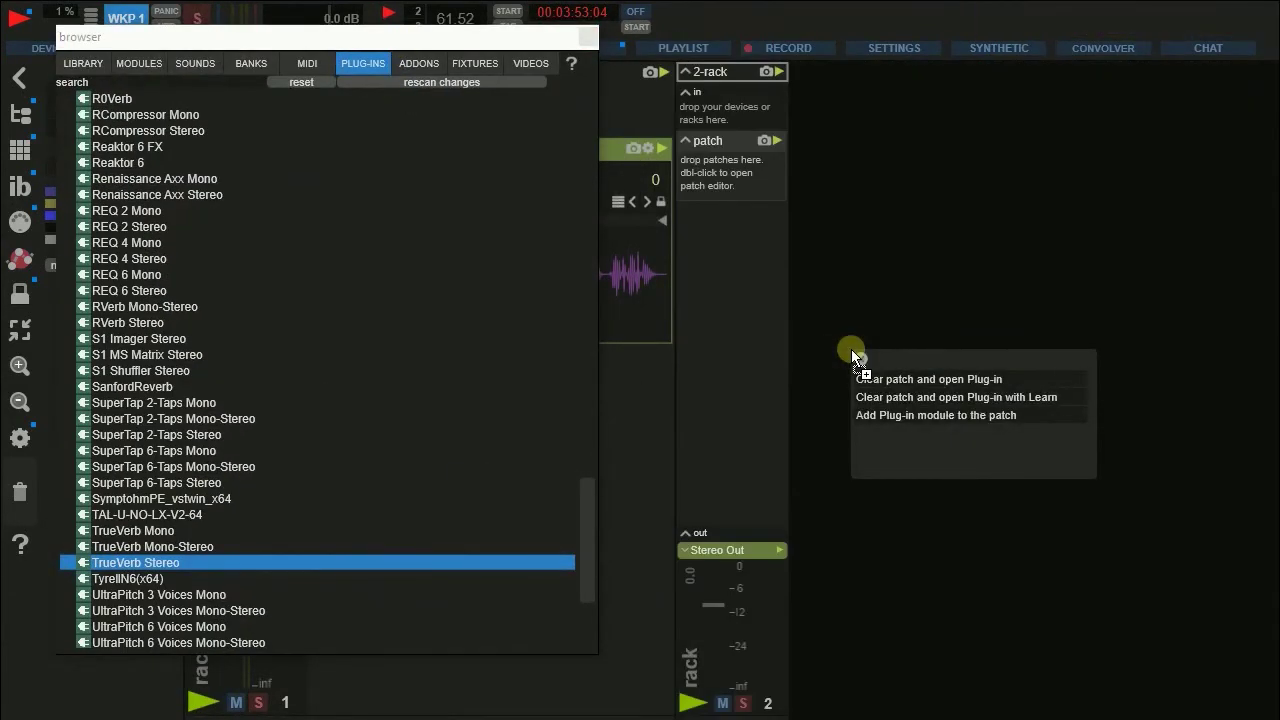
Load TrueVerb via 'Clear patch and open Plug-in', apply the Large Concert II preset, close its window
click(900, 380)
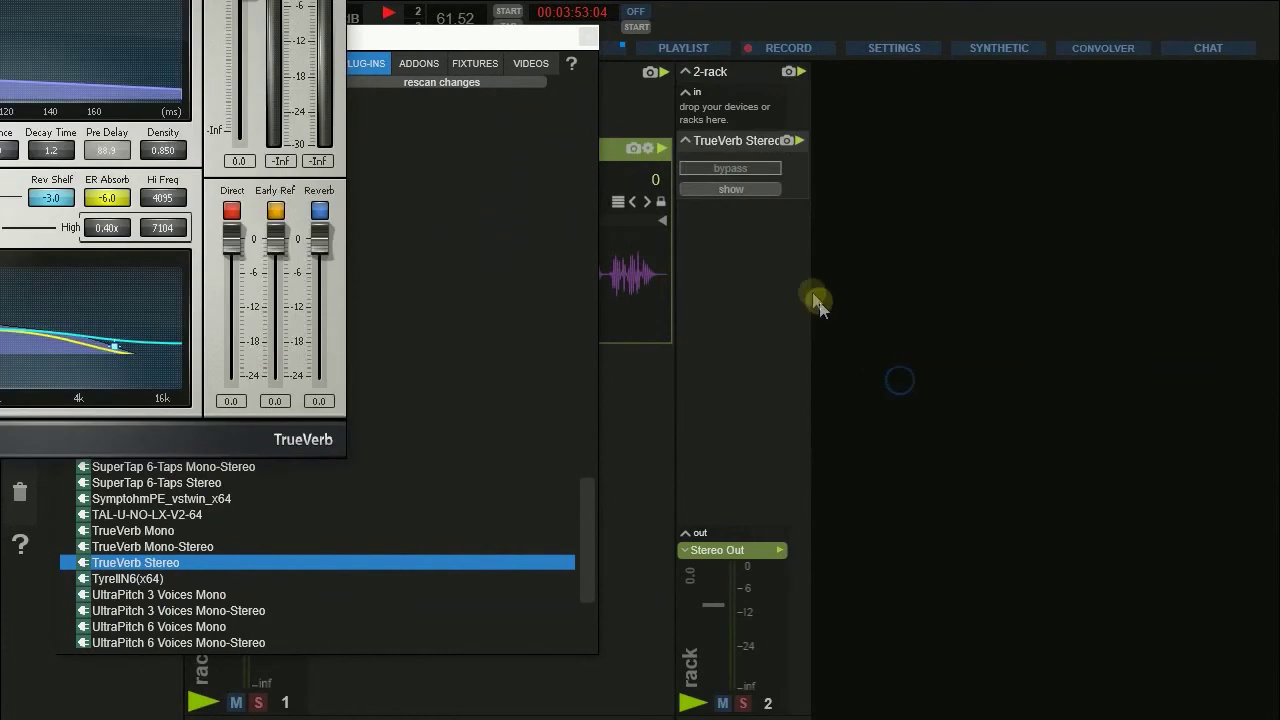
click(587, 38)
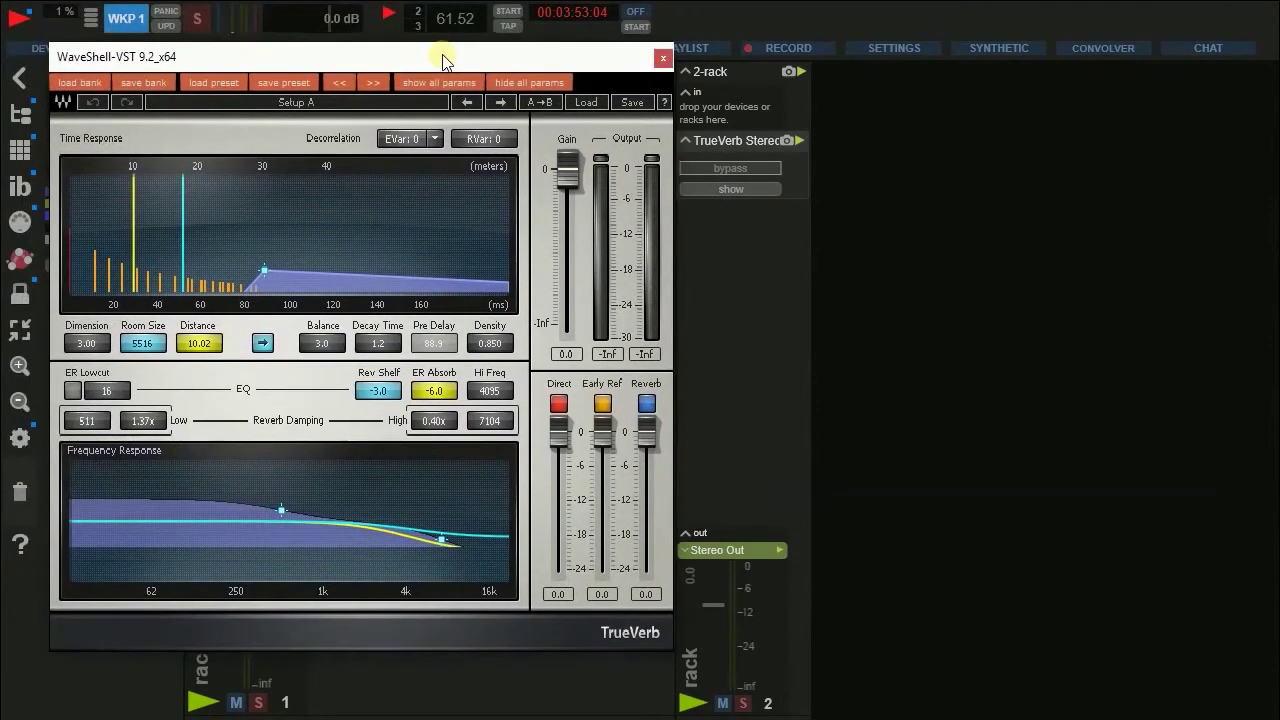
click(586, 104)
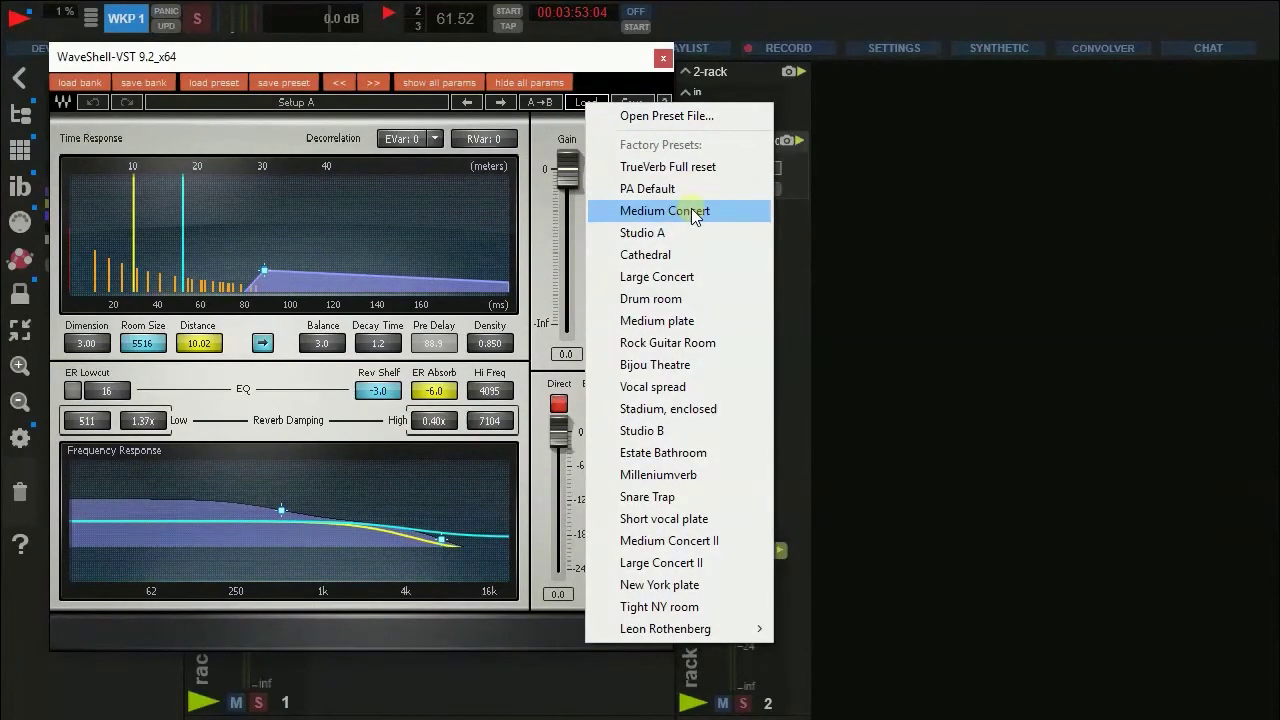
click(689, 563)
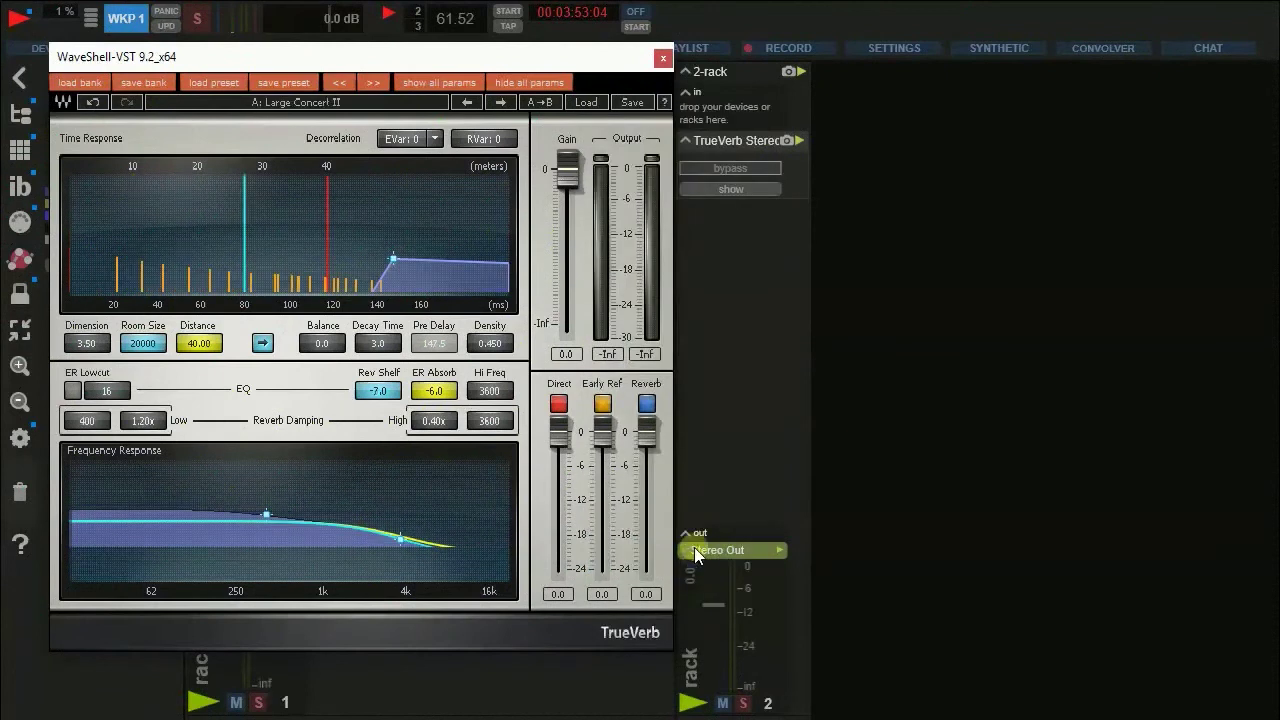
click(663, 58)
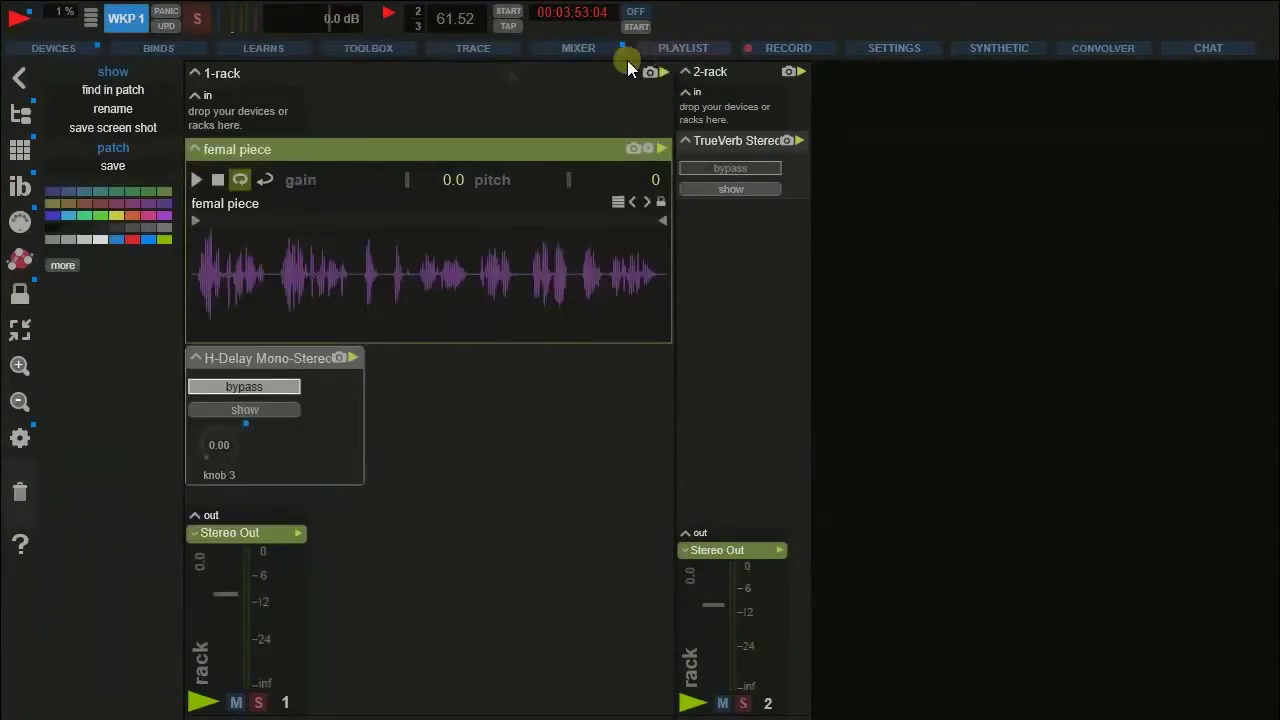
Route 1-rack's output into 2-rack and set the incoming 1-rack gain to -4.9 dB
drag(345, 76, 727, 106)
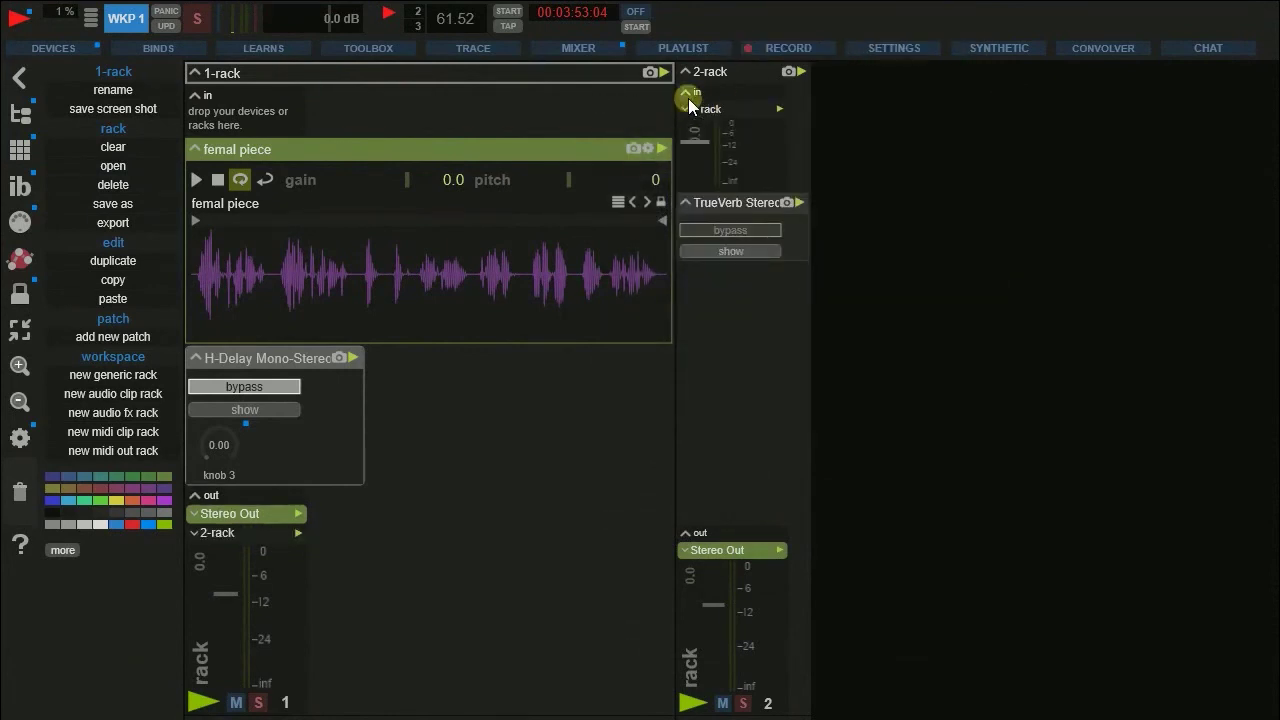
click(685, 108)
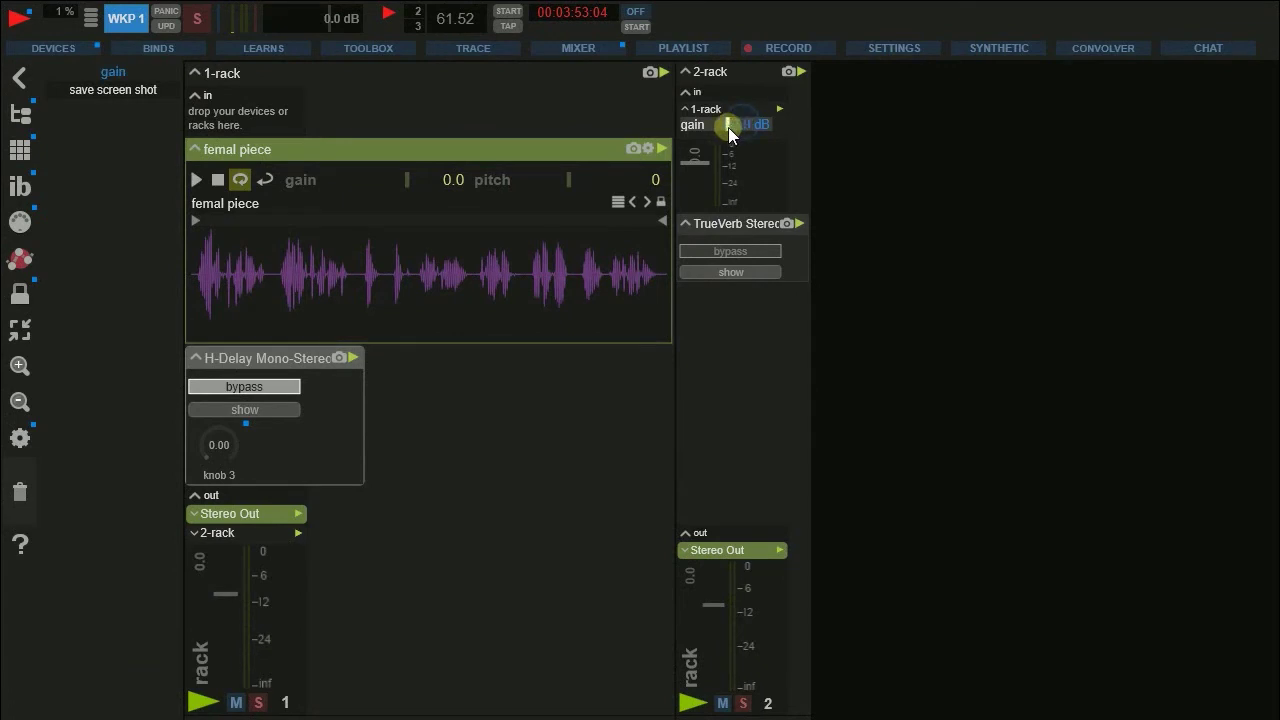
drag(728, 127, 731, 128)
click(703, 165)
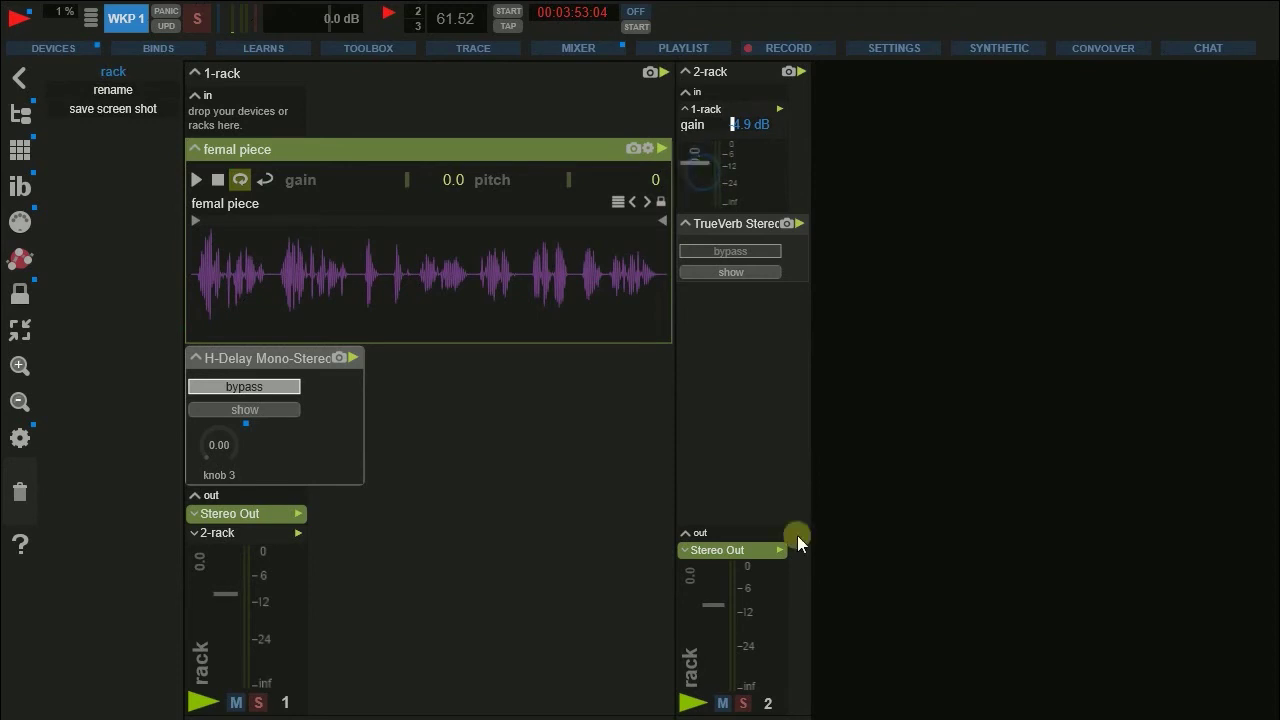
Play the voice clip, setting 2-rack's output near -9 dB and the incoming gain to -8.9 dB
click(722, 613)
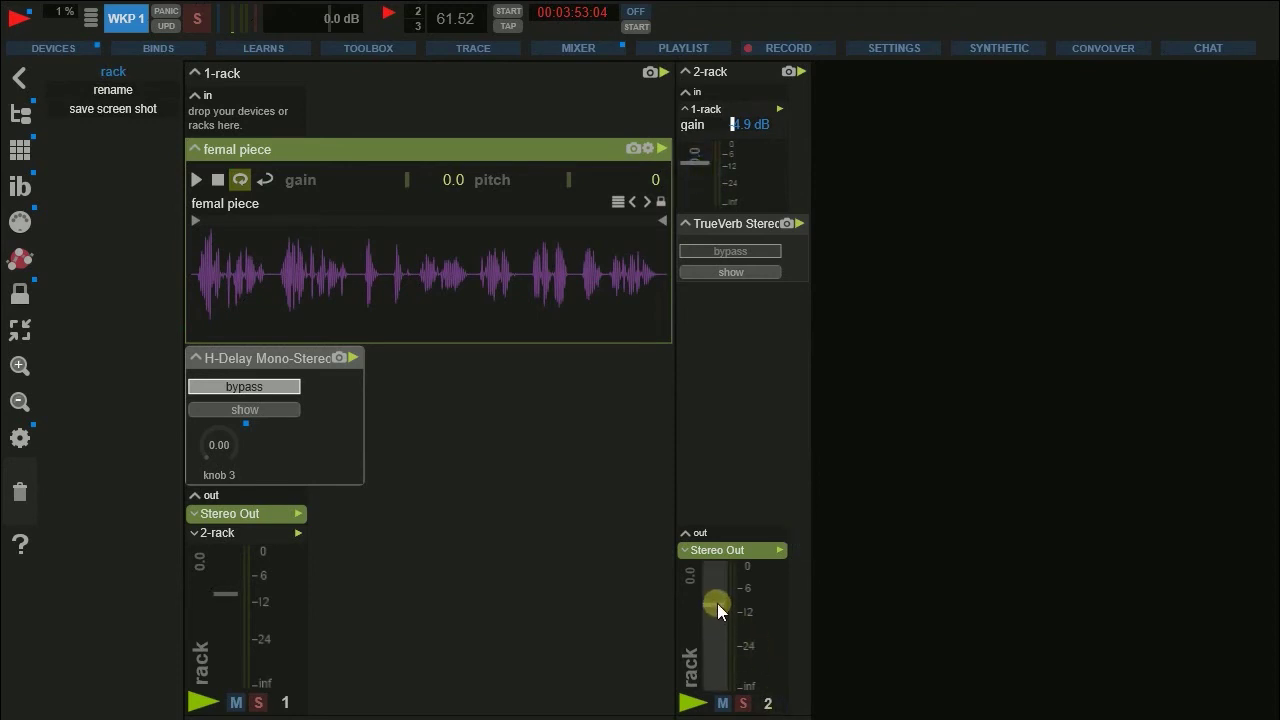
drag(727, 632, 719, 611)
key(space)
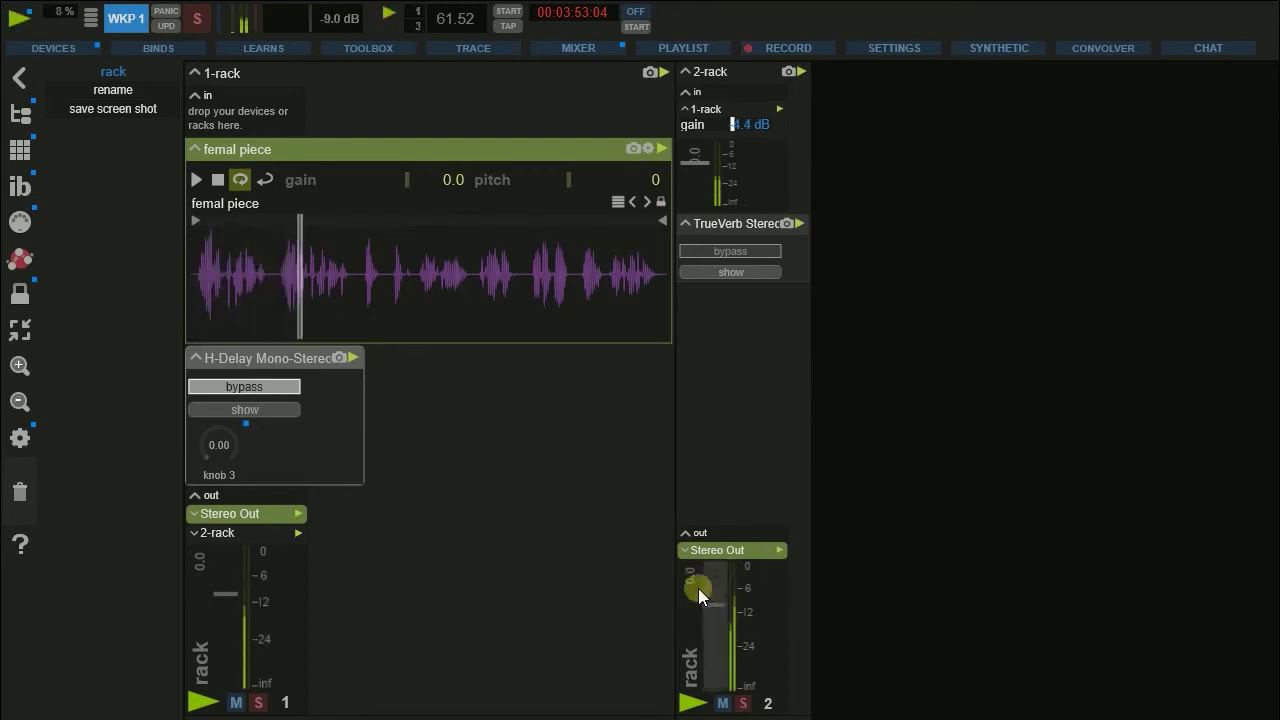
mouse_move(714, 606)
mouse_down()
mouse_move(714, 684)
mouse_move(714, 576)
mouse_move(709, 688)
mouse_move(712, 606)
mouse_up()
click(733, 126)
mouse_move(733, 126)
mouse_down()
mouse_move(677, 124)
mouse_move(755, 146)
mouse_move(660, 140)
mouse_move(728, 140)
mouse_move(728, 126)
mouse_up()
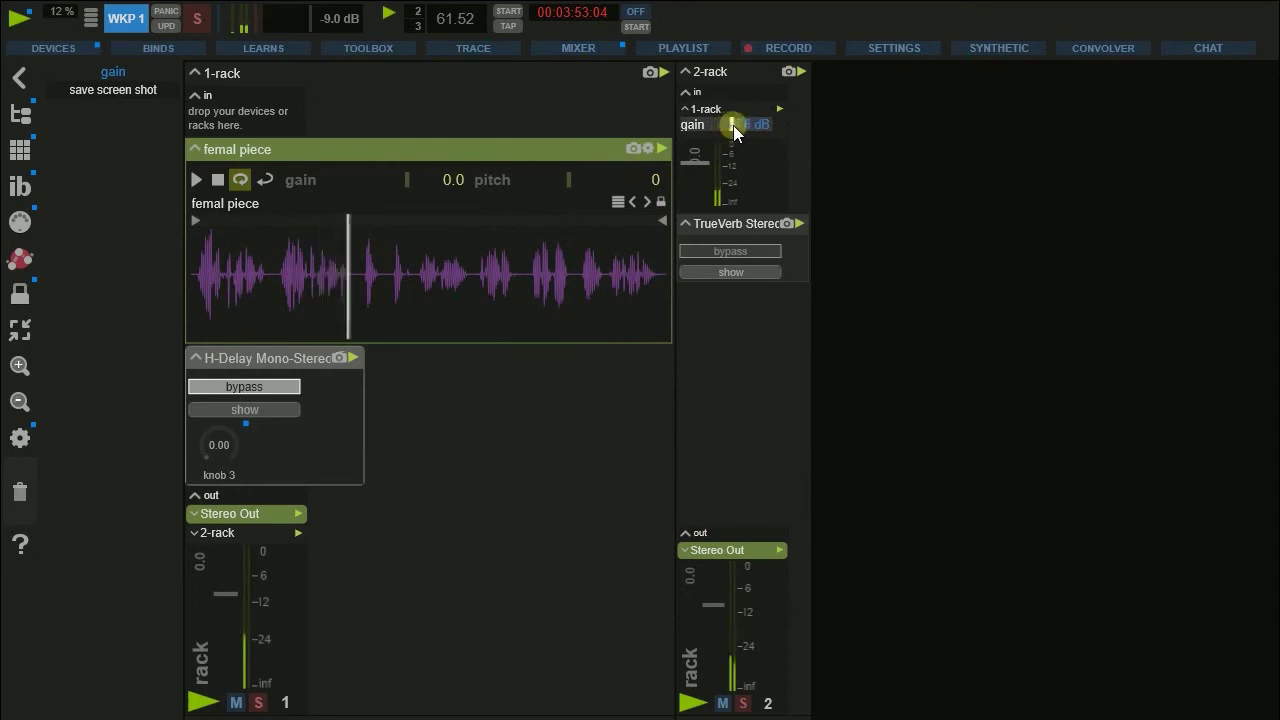
click(700, 185)
drag(700, 185, 753, 114)
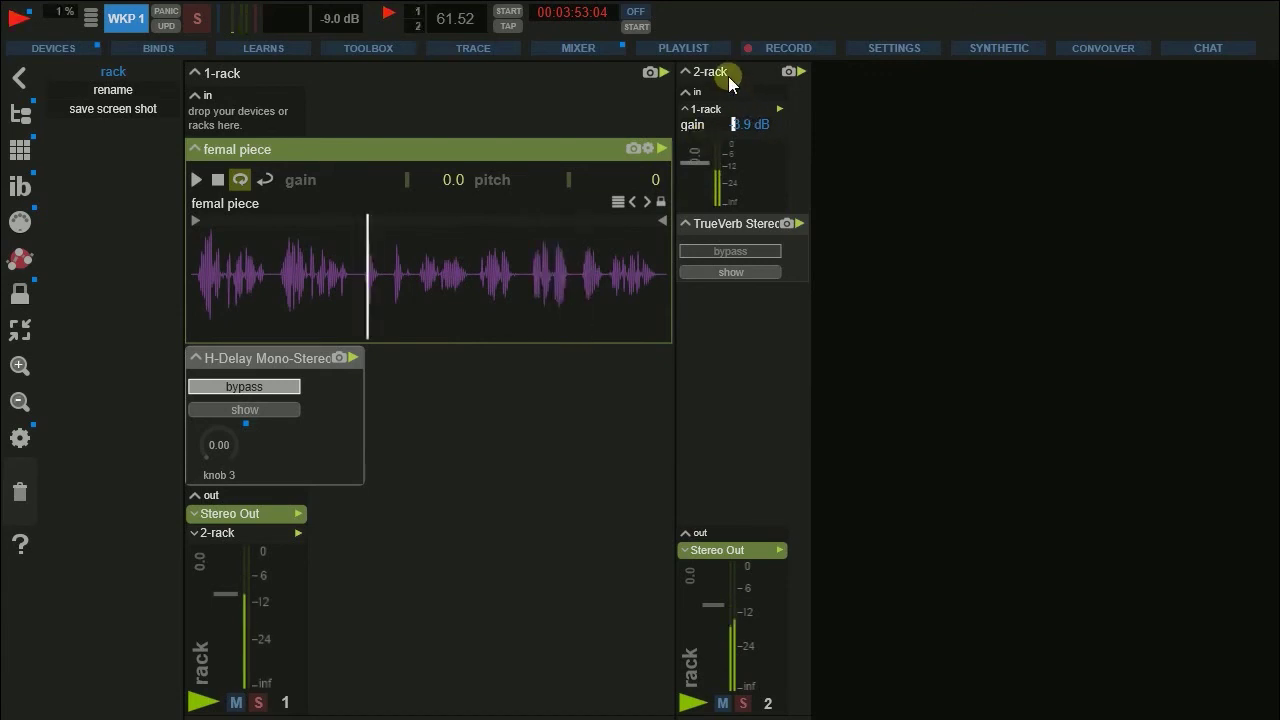
Delete 2-rack and then 1-rack, confirming each deletion with Ja
click(728, 77)
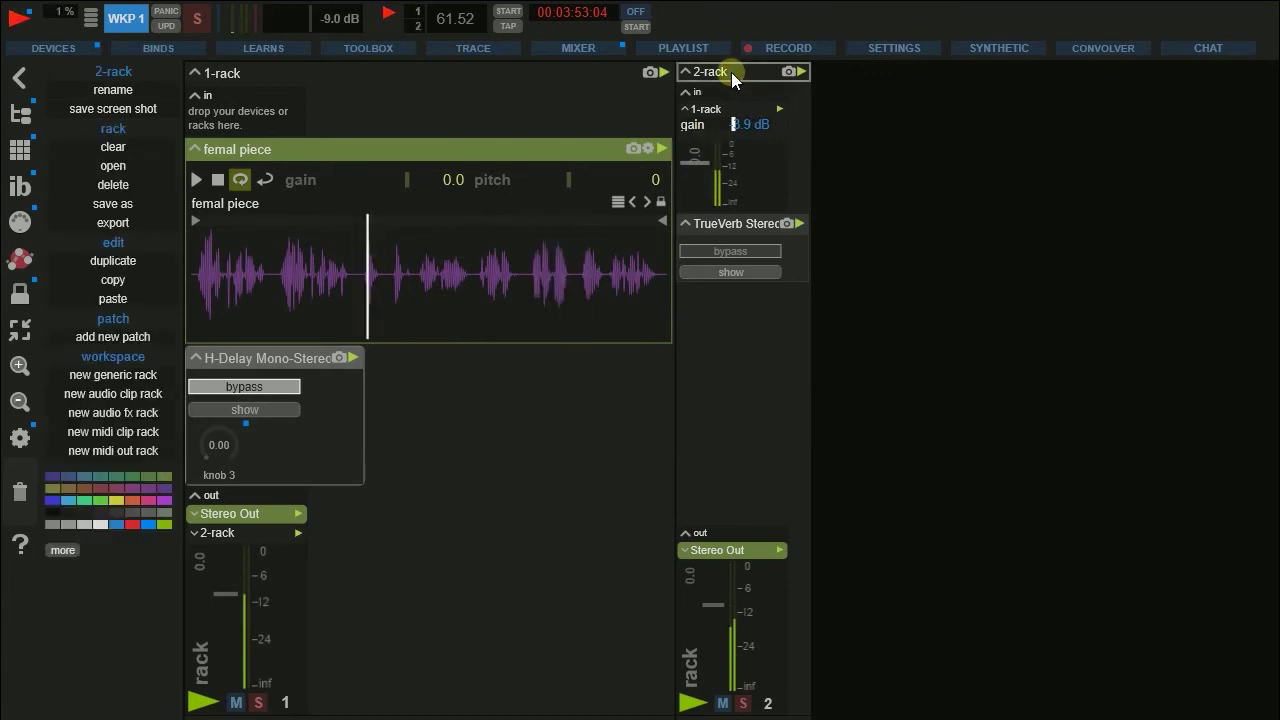
click(24, 507)
click(606, 452)
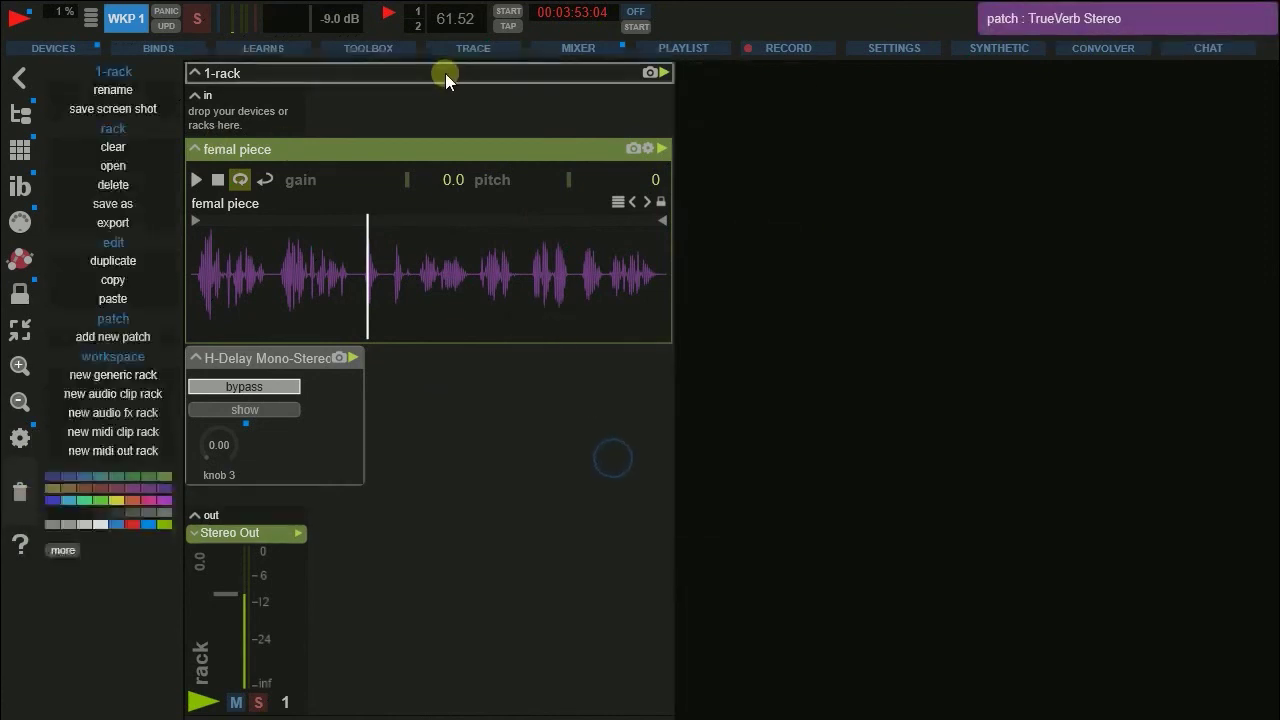
click(22, 488)
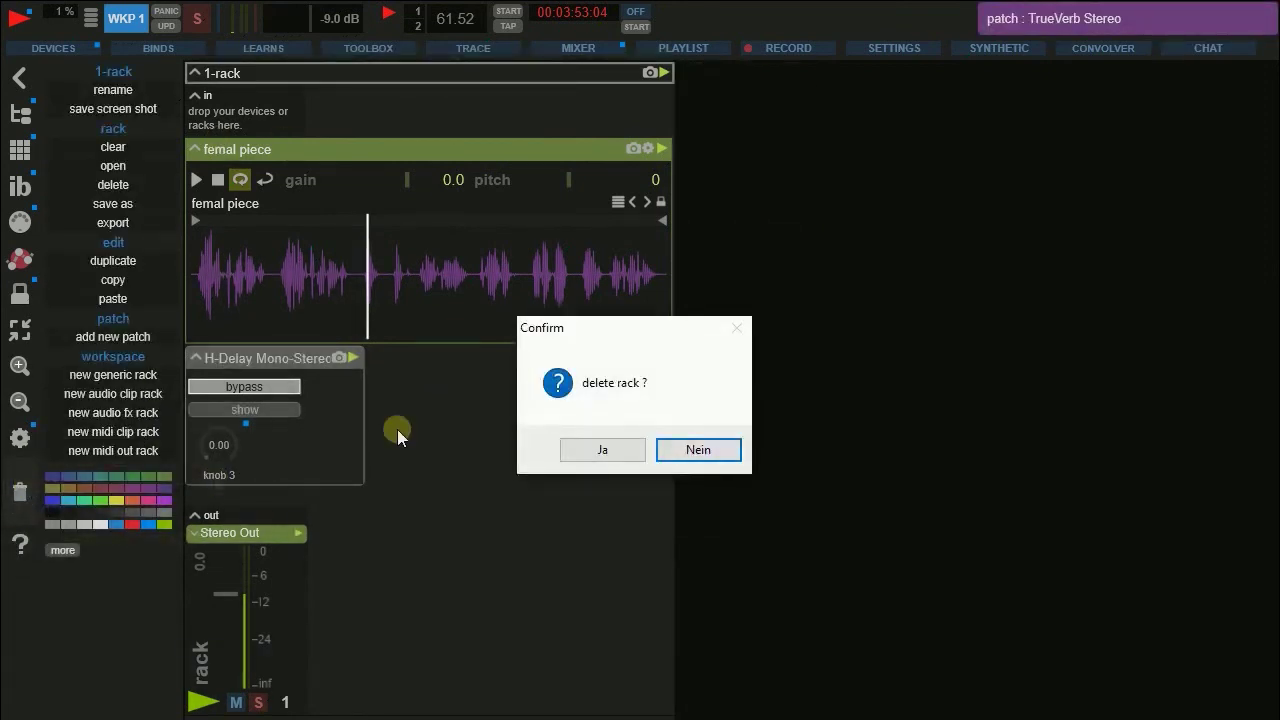
click(603, 450)
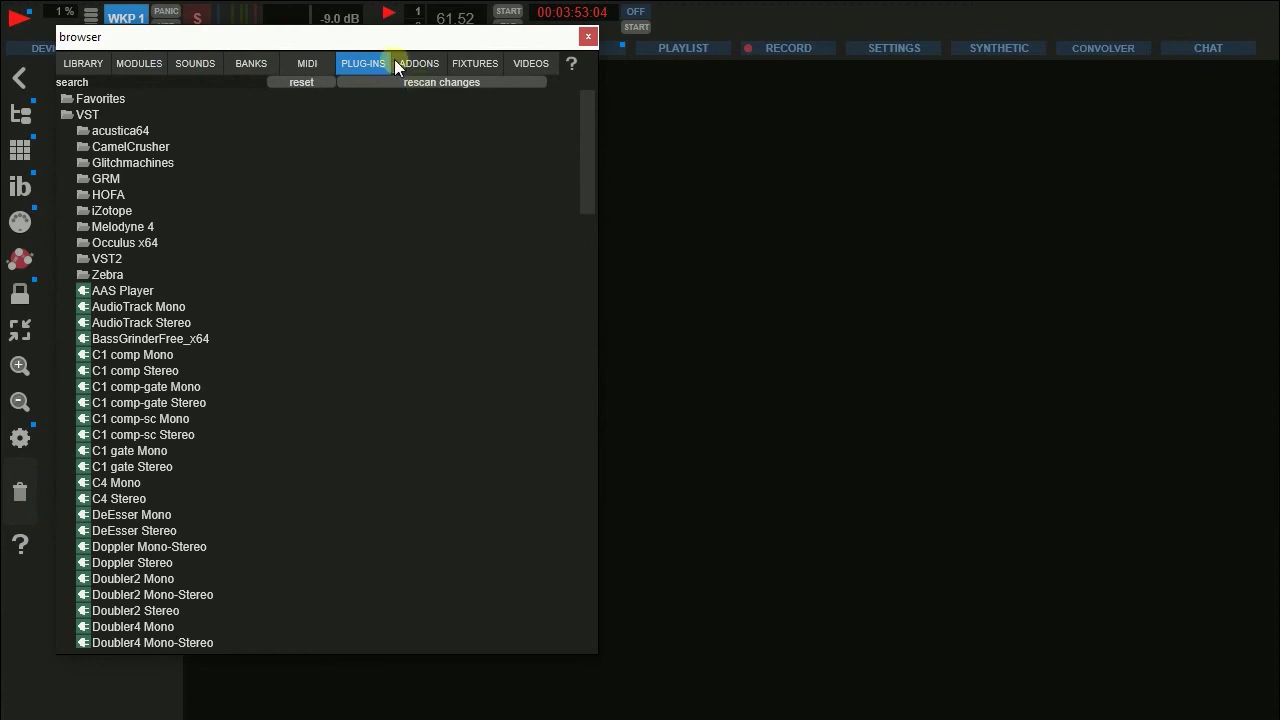
drag(390, 48, 904, 109)
Load AAS Player into a new rack with 'Clear patch and open Plug-in', then show the Devices list
click(606, 352)
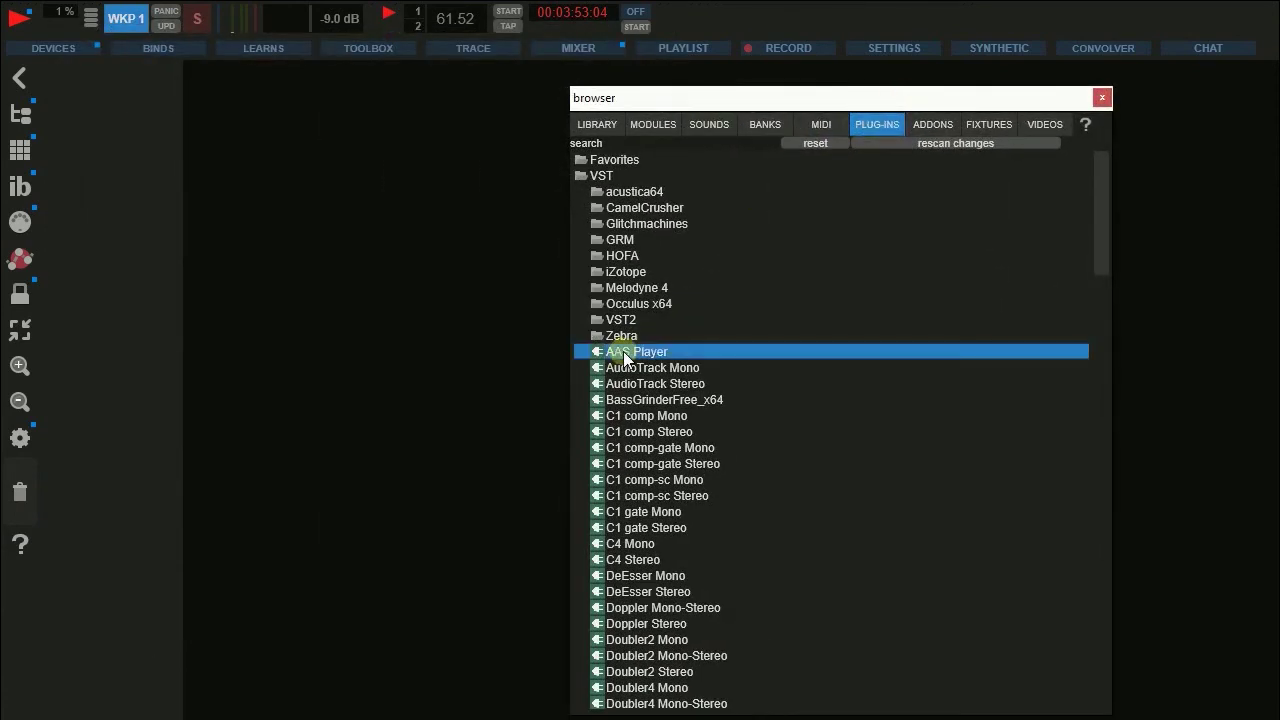
drag(606, 352, 282, 208)
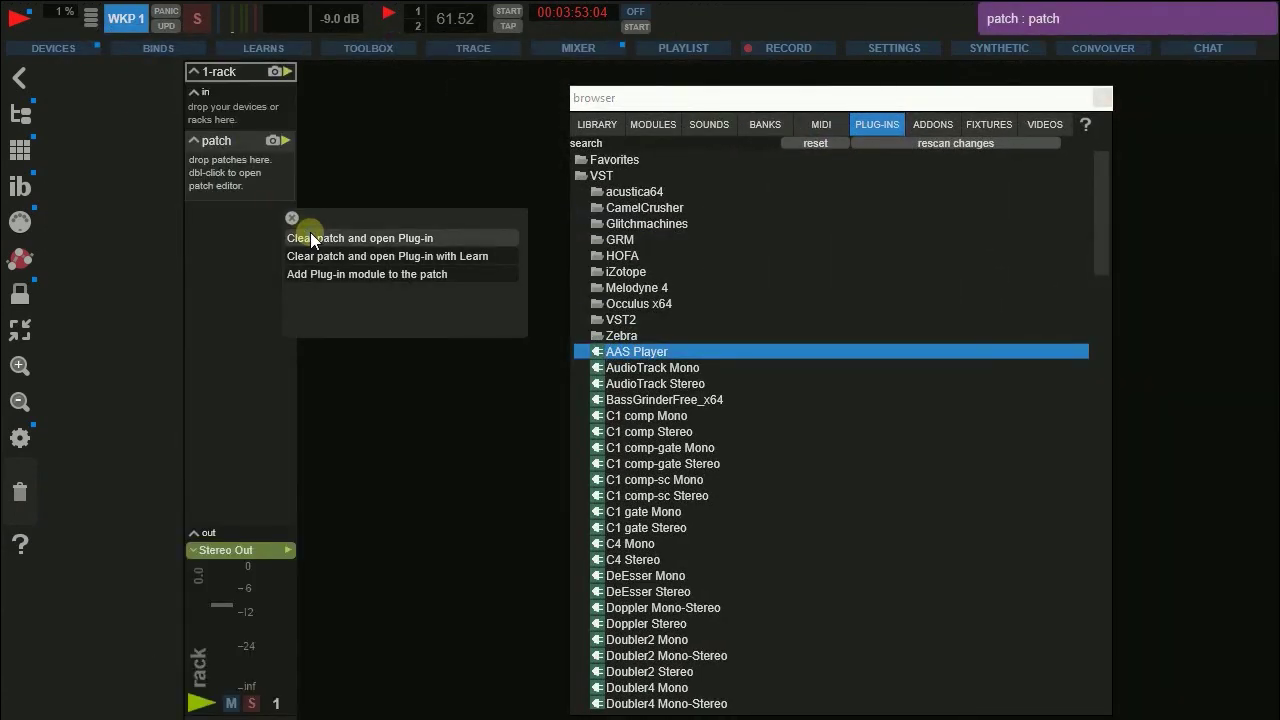
click(310, 232)
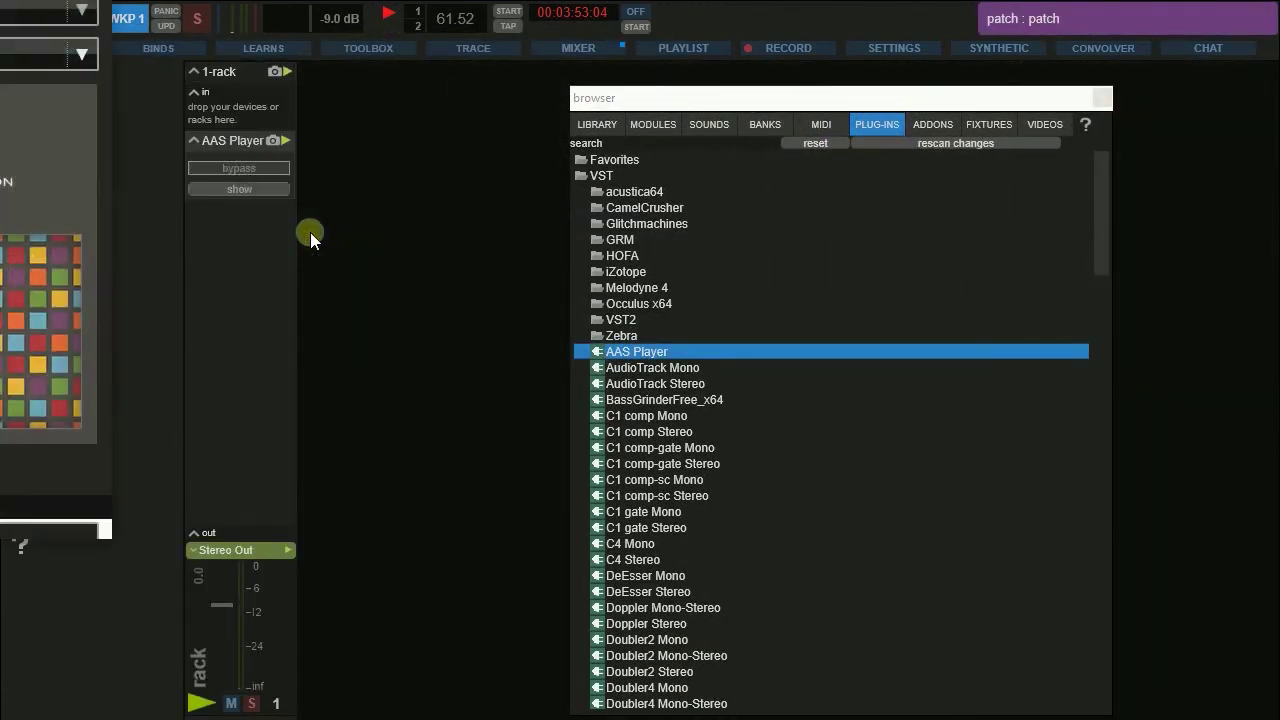
click(1101, 96)
drag(297, 12, 1090, 27)
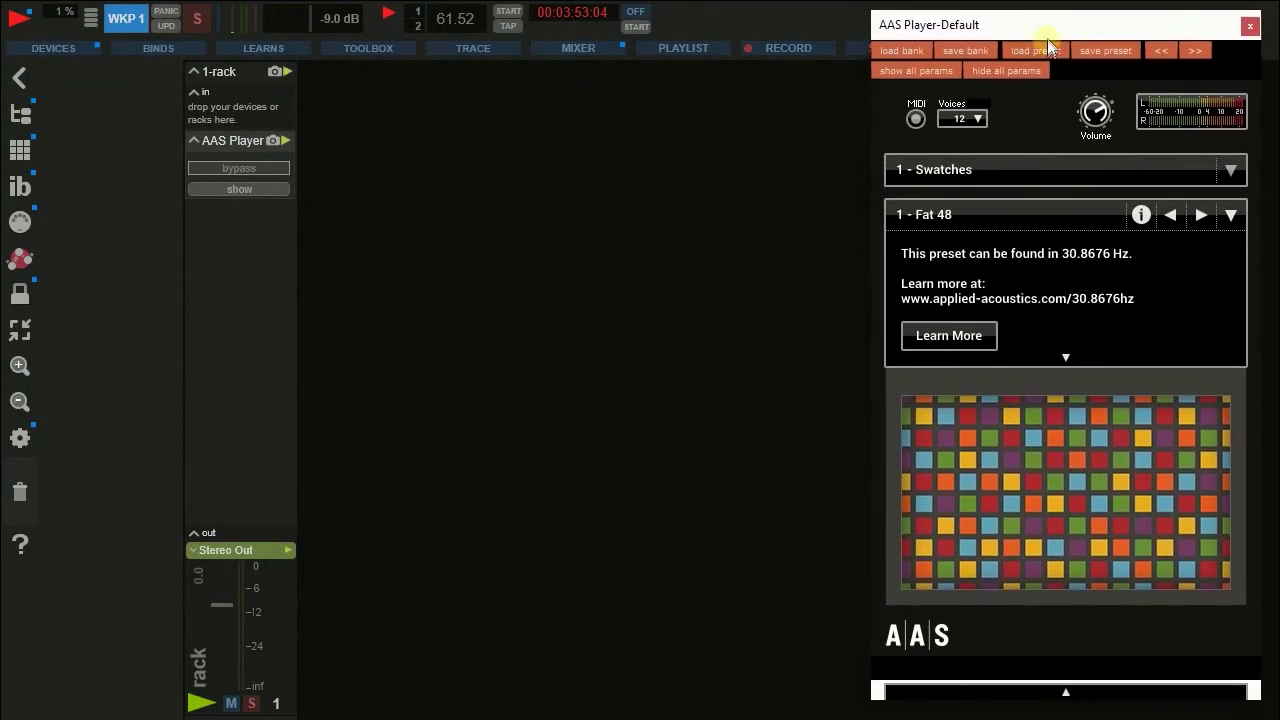
click(55, 51)
drag(653, 368, 612, 174)
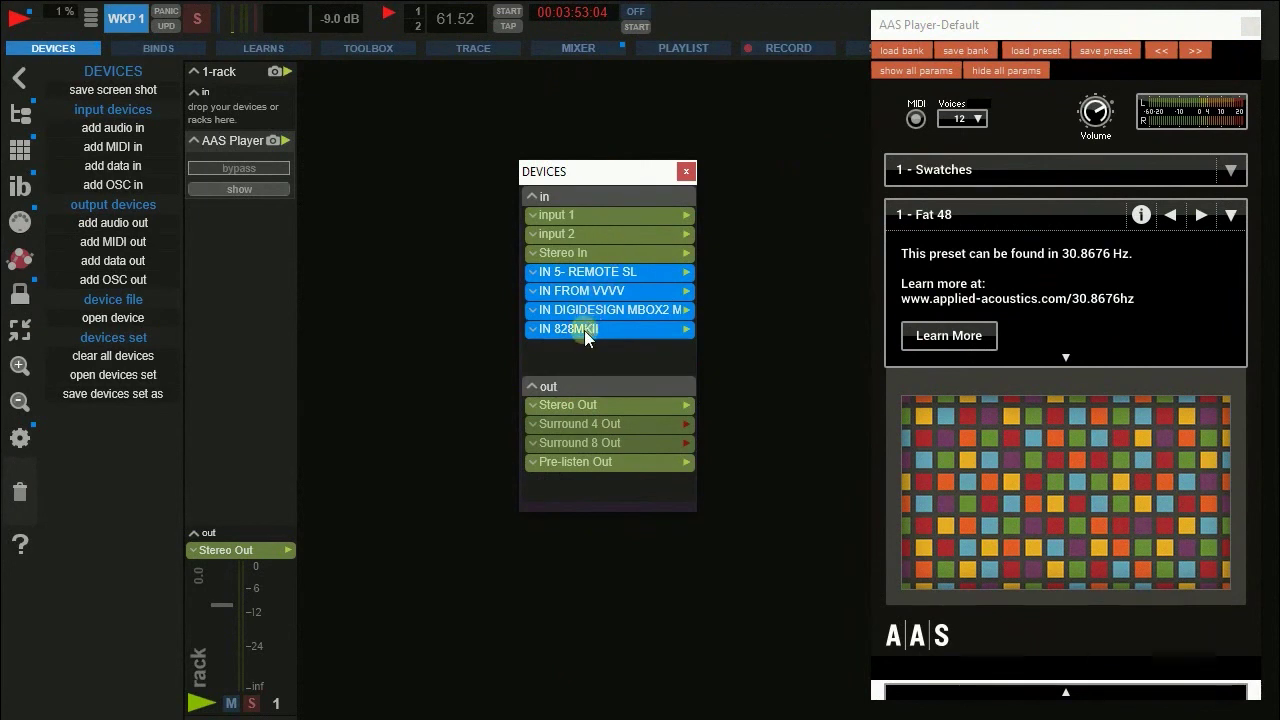
Drag IN 828MKII from the Devices list into 1-rack's input section, ahead of AAS Player
drag(596, 330, 226, 108)
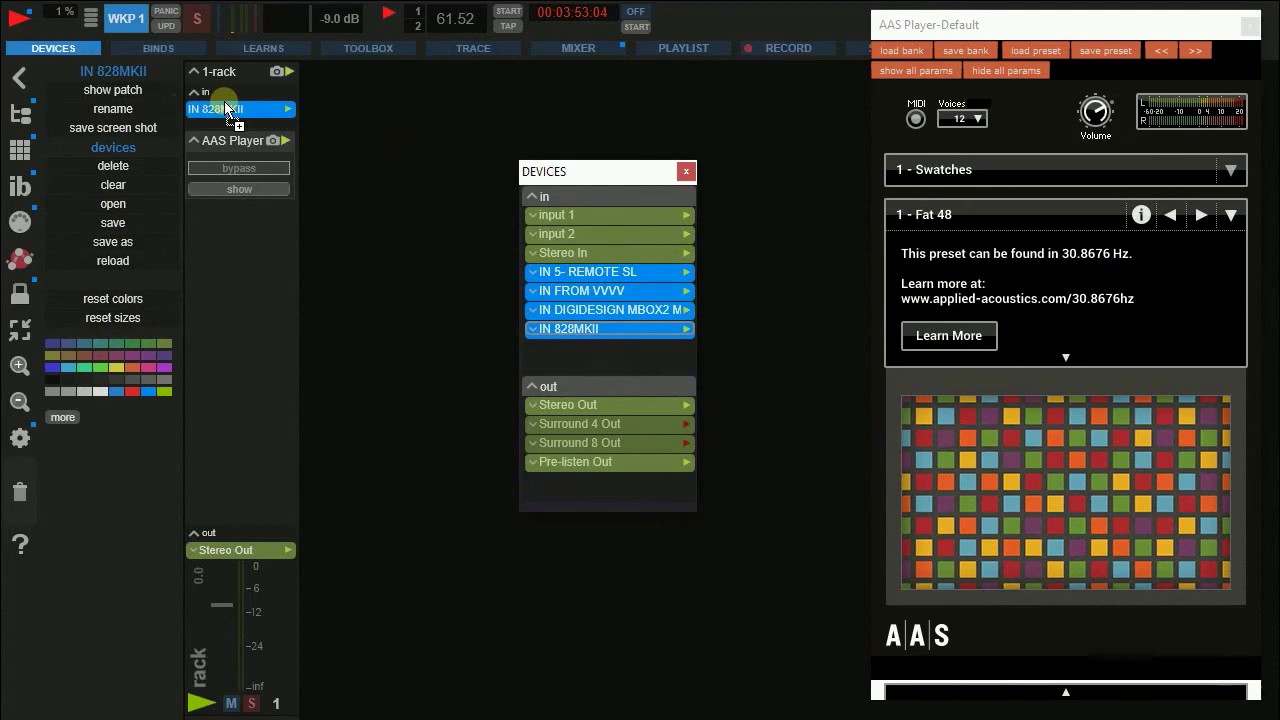